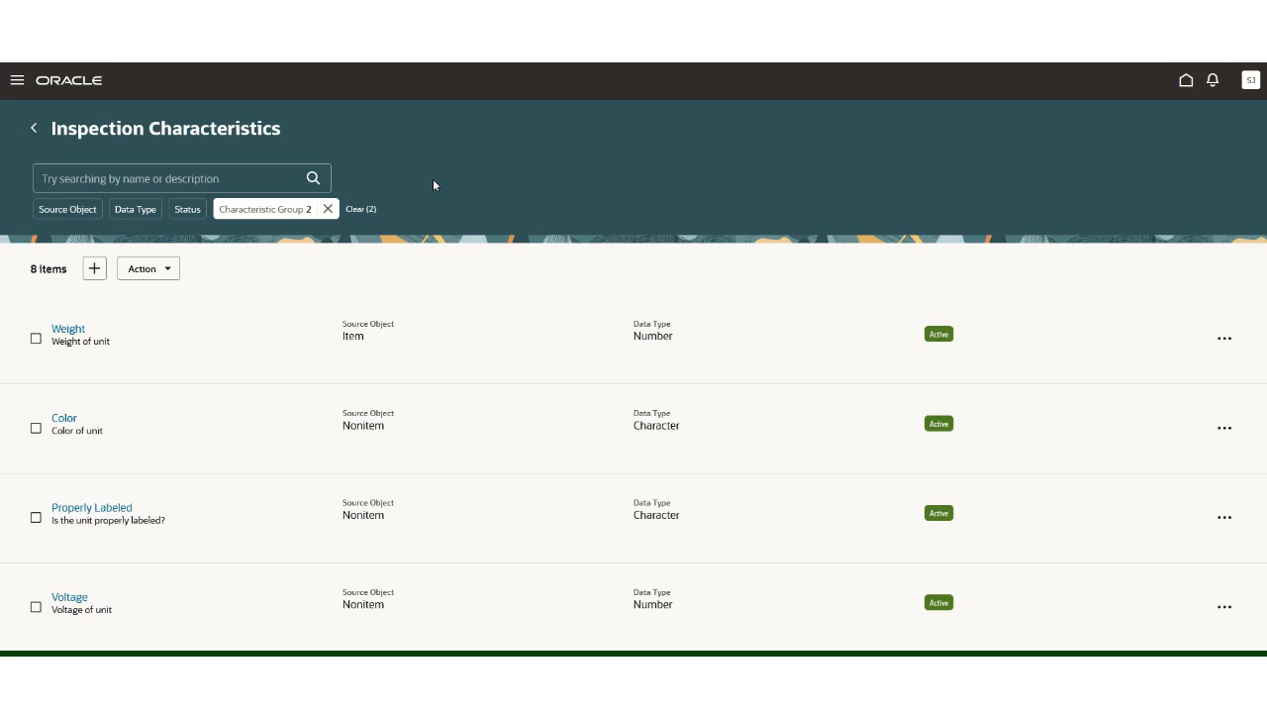
- Filter the inspection characteristics by data type Character and source object Nonitem
{"action": "left_click", "coordinate": [126, 215]}
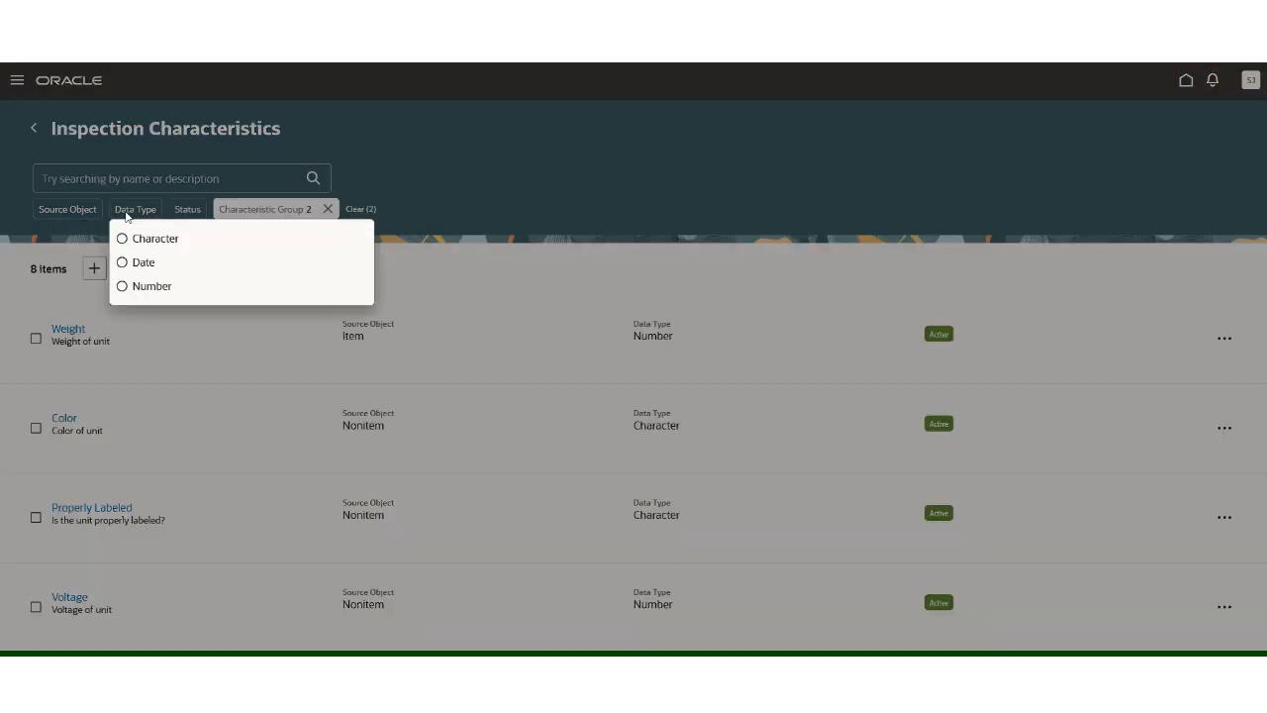
{"action": "left_click", "coordinate": [128, 238]}
{"action": "left_click", "coordinate": [552, 147]}
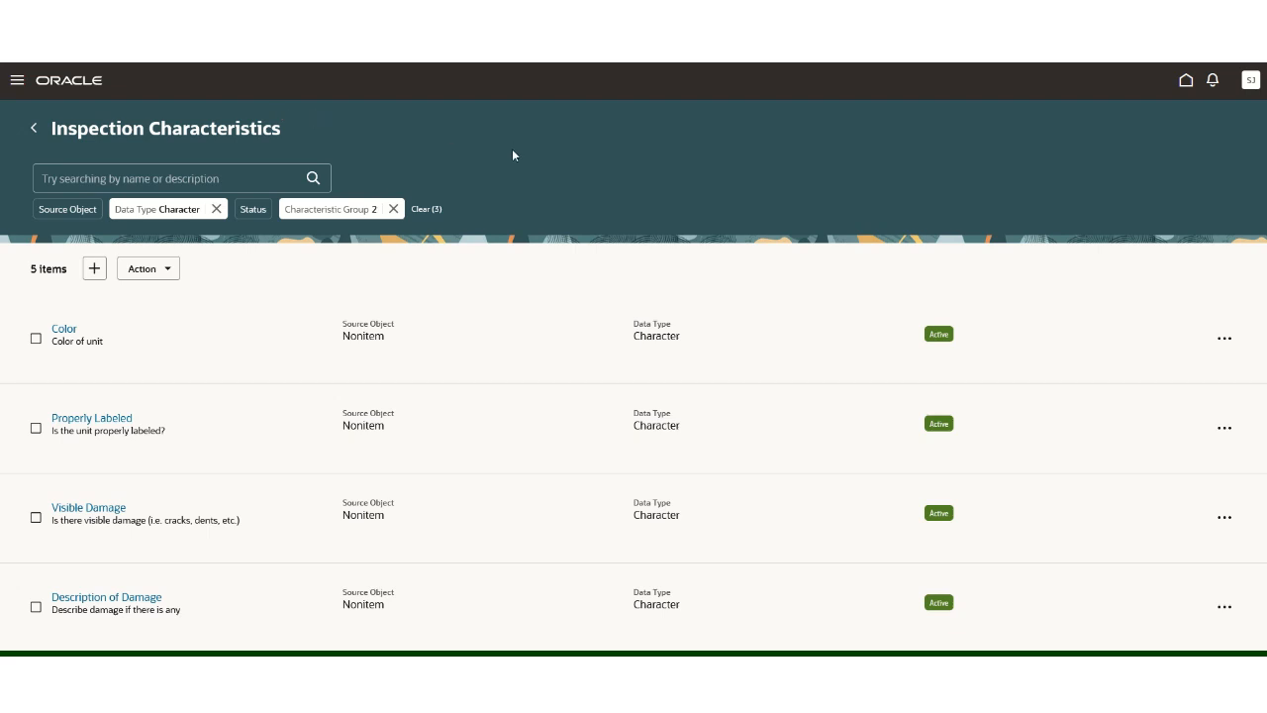
{"action": "left_click", "coordinate": [93, 210]}
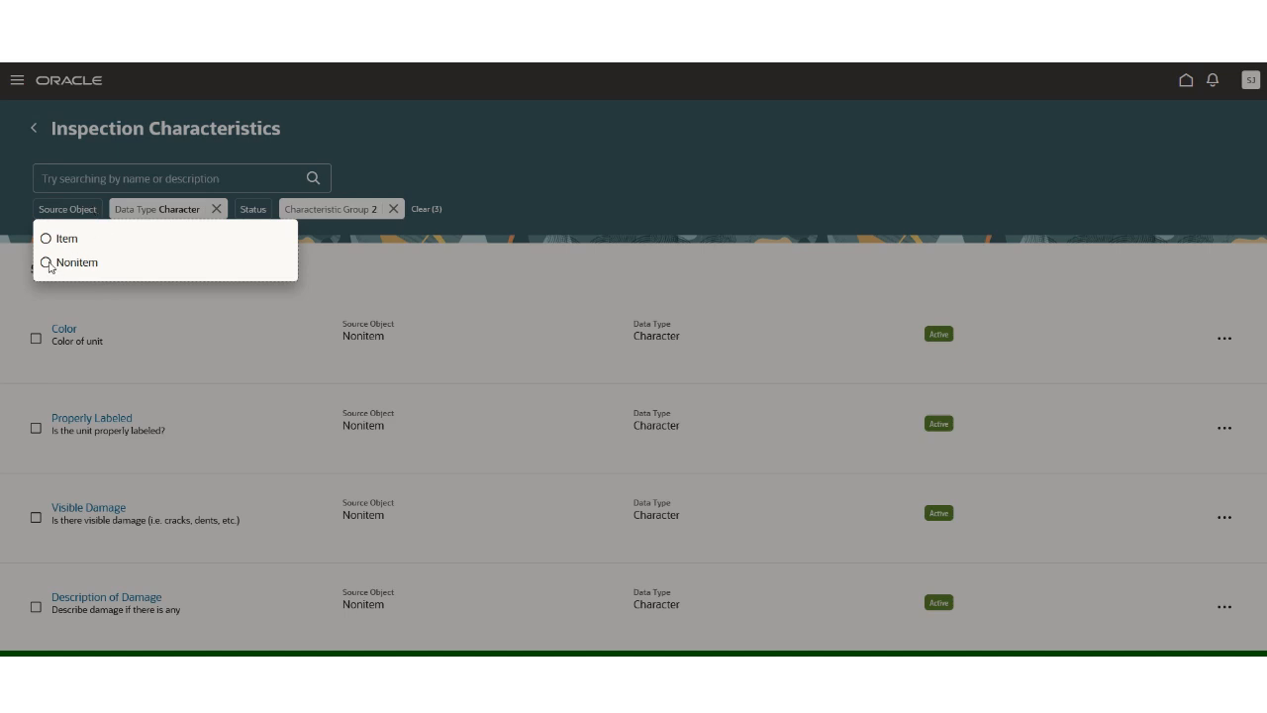
{"action": "left_click", "coordinate": [46, 262]}
{"action": "left_click", "coordinate": [511, 154]}
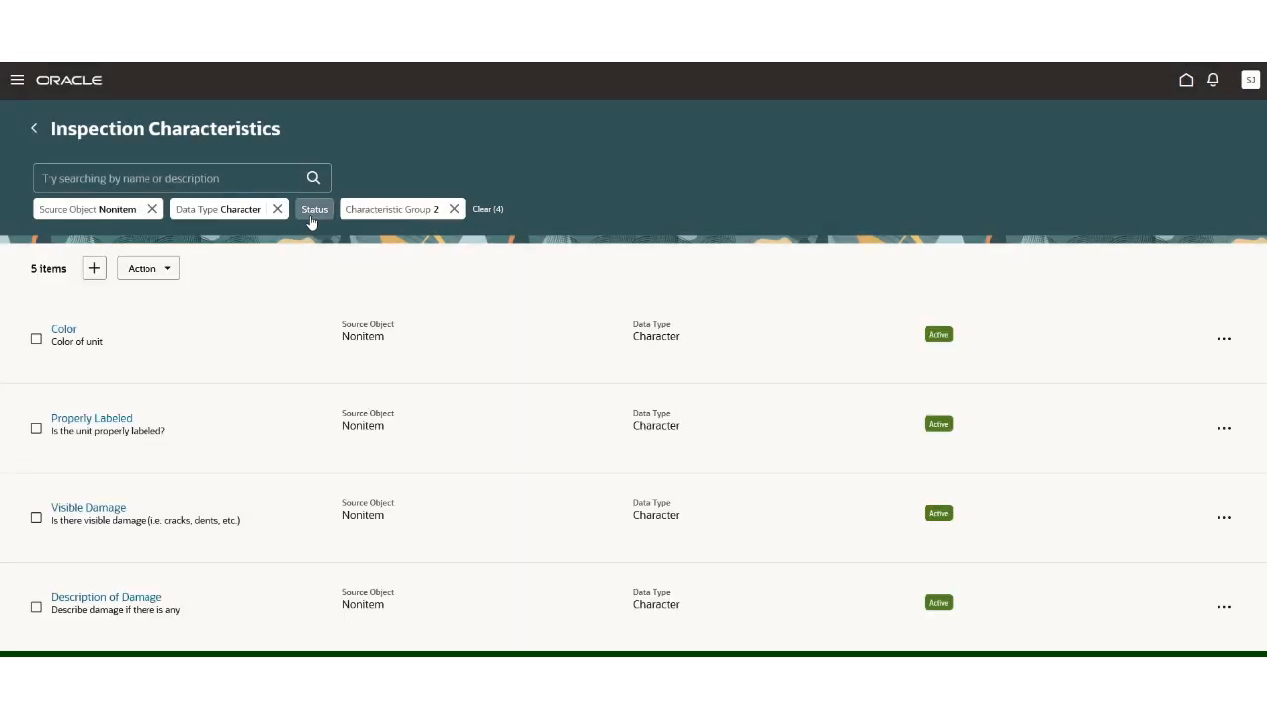
- Add an Active status filter to the characteristics list and remove the source object filter
{"action": "left_click", "coordinate": [311, 212]}
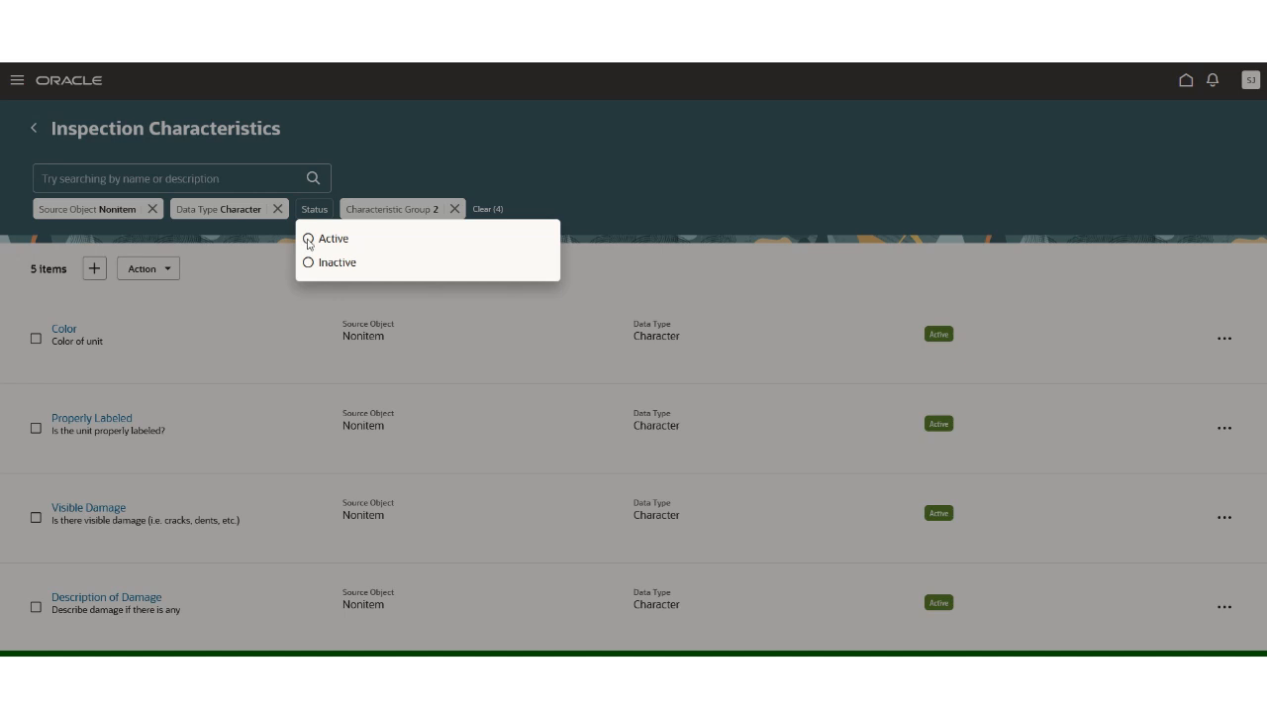
{"action": "left_click", "coordinate": [308, 239]}
{"action": "left_click", "coordinate": [625, 152]}
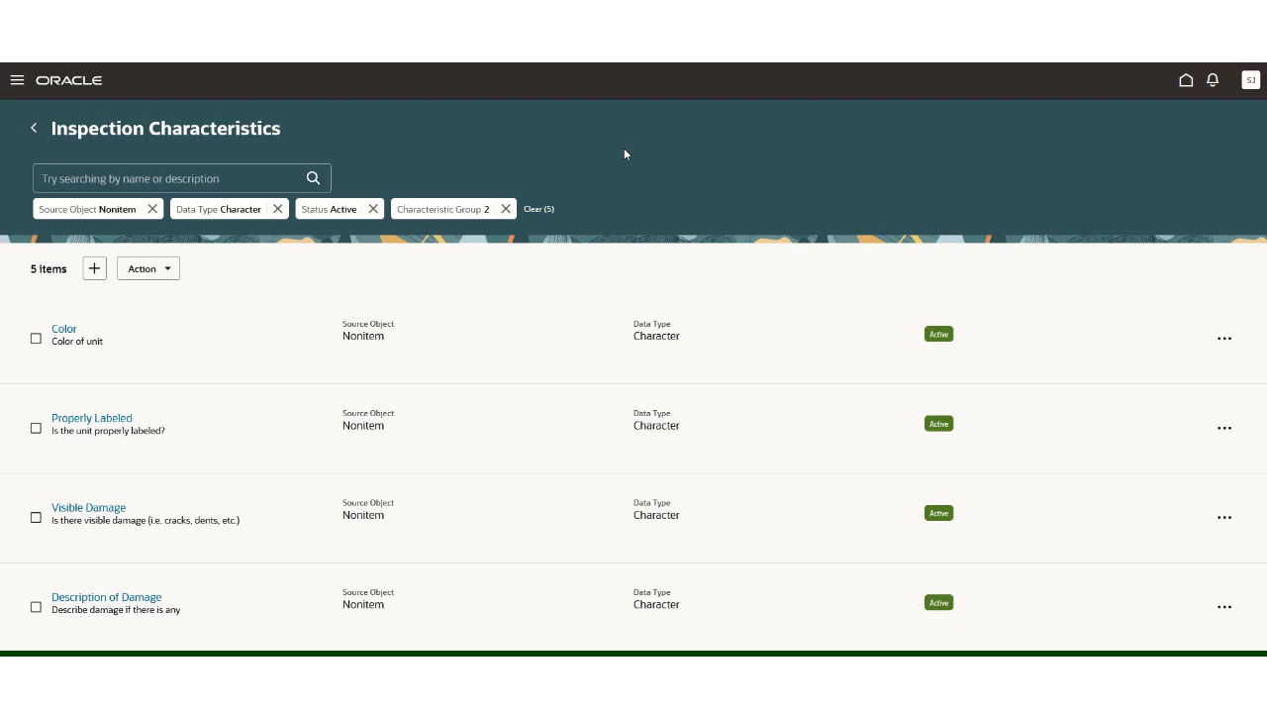
{"action": "left_click", "coordinate": [152, 209]}
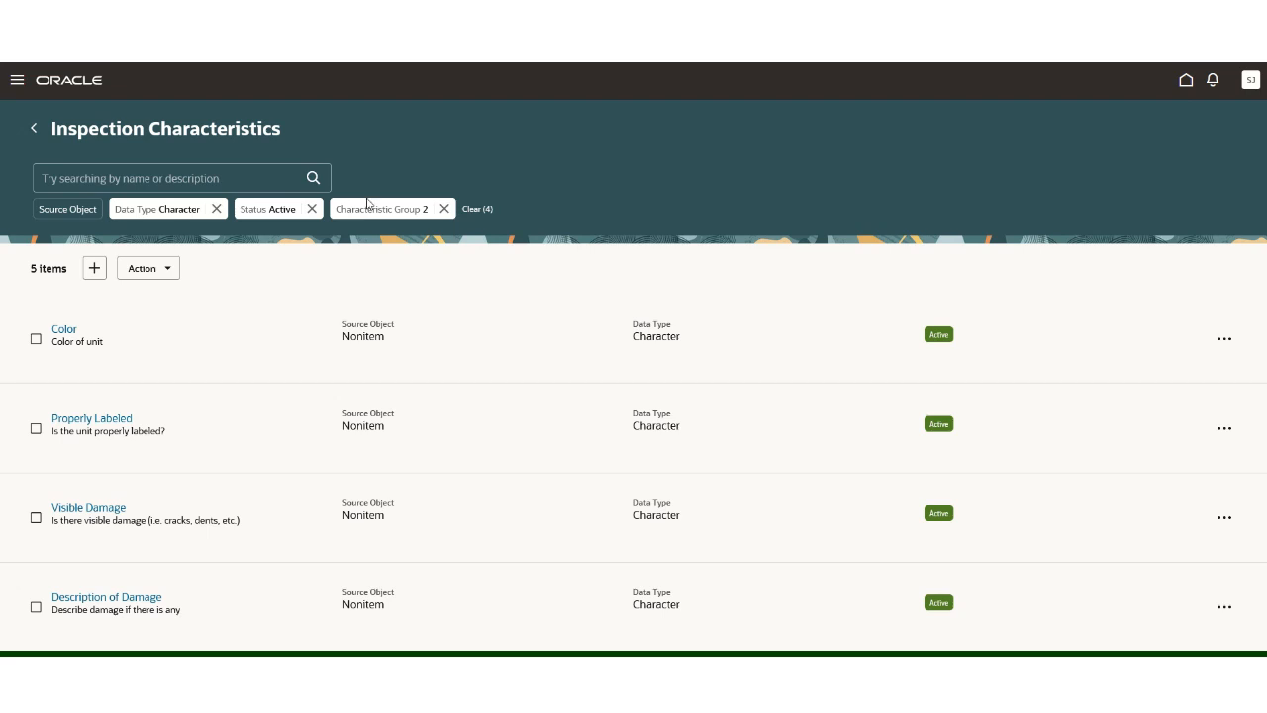
- Create a new inspection characteristic named "Power Up" with the description "Does the unit power up?"
{"action": "left_click", "coordinate": [94, 269]}
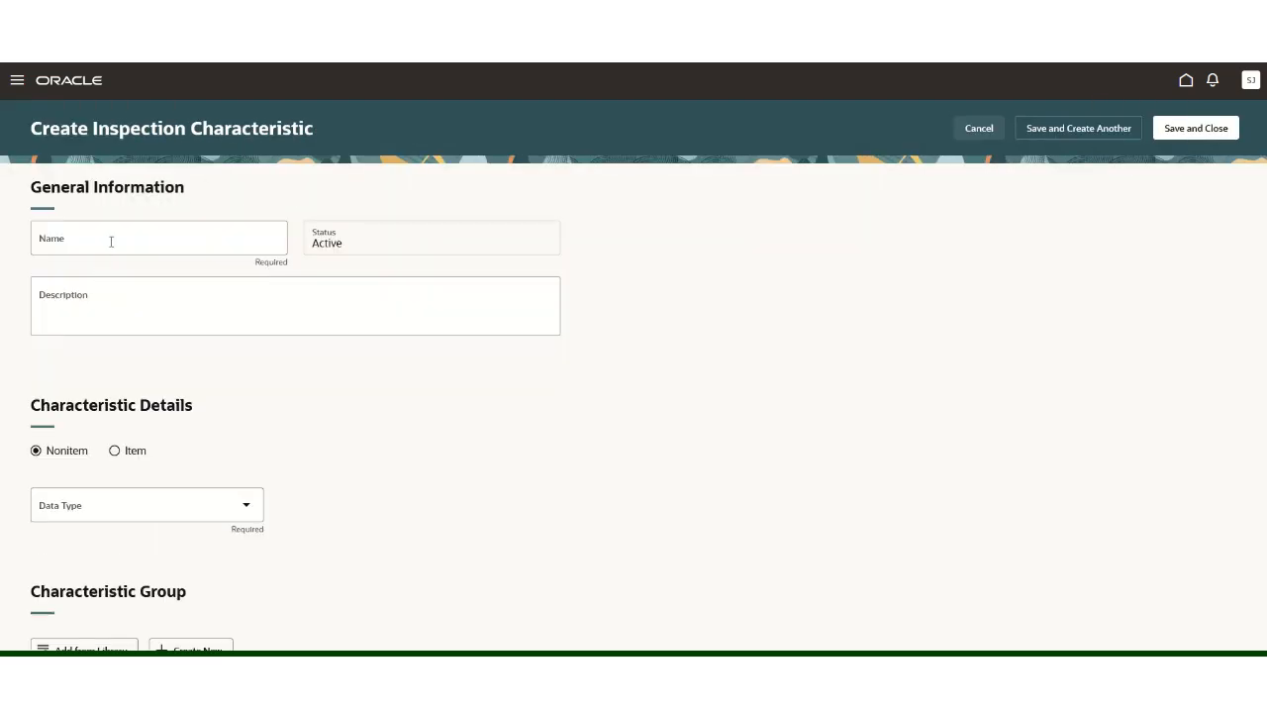
{"action": "left_click", "coordinate": [111, 242]}
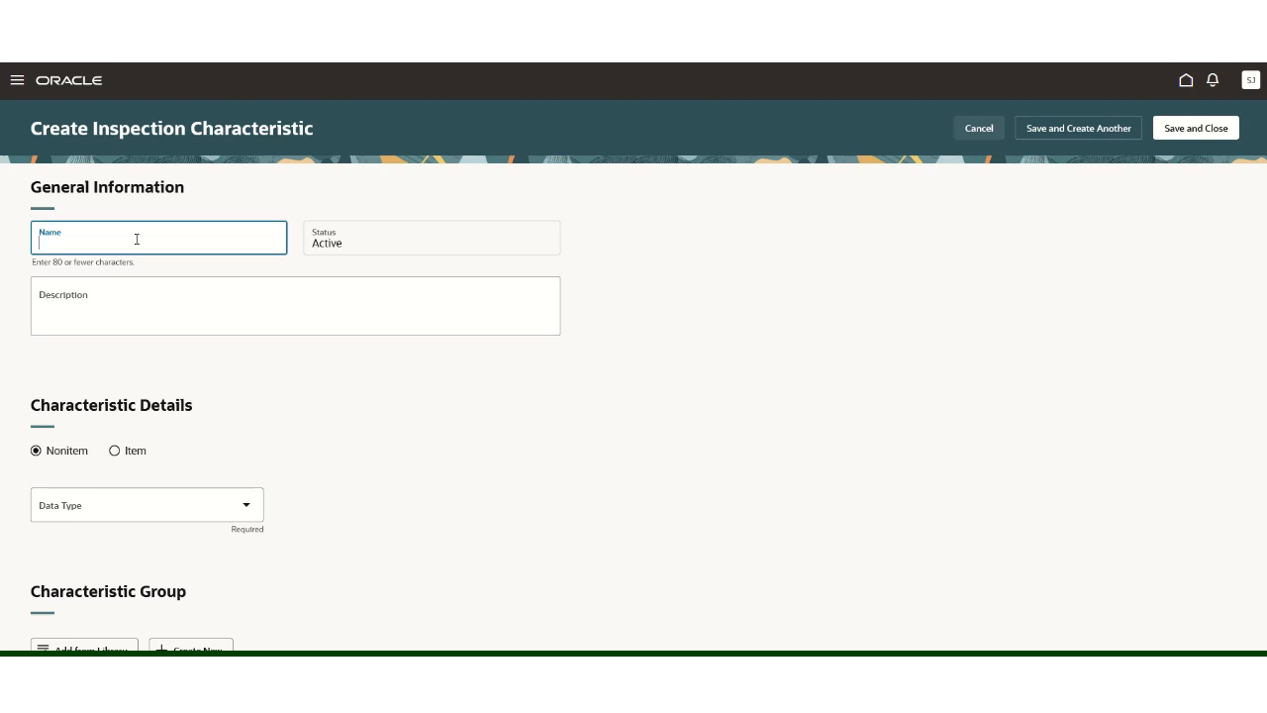
{"action": "type", "text": "Power Up"}
{"action": "left_click", "coordinate": [87, 295]}
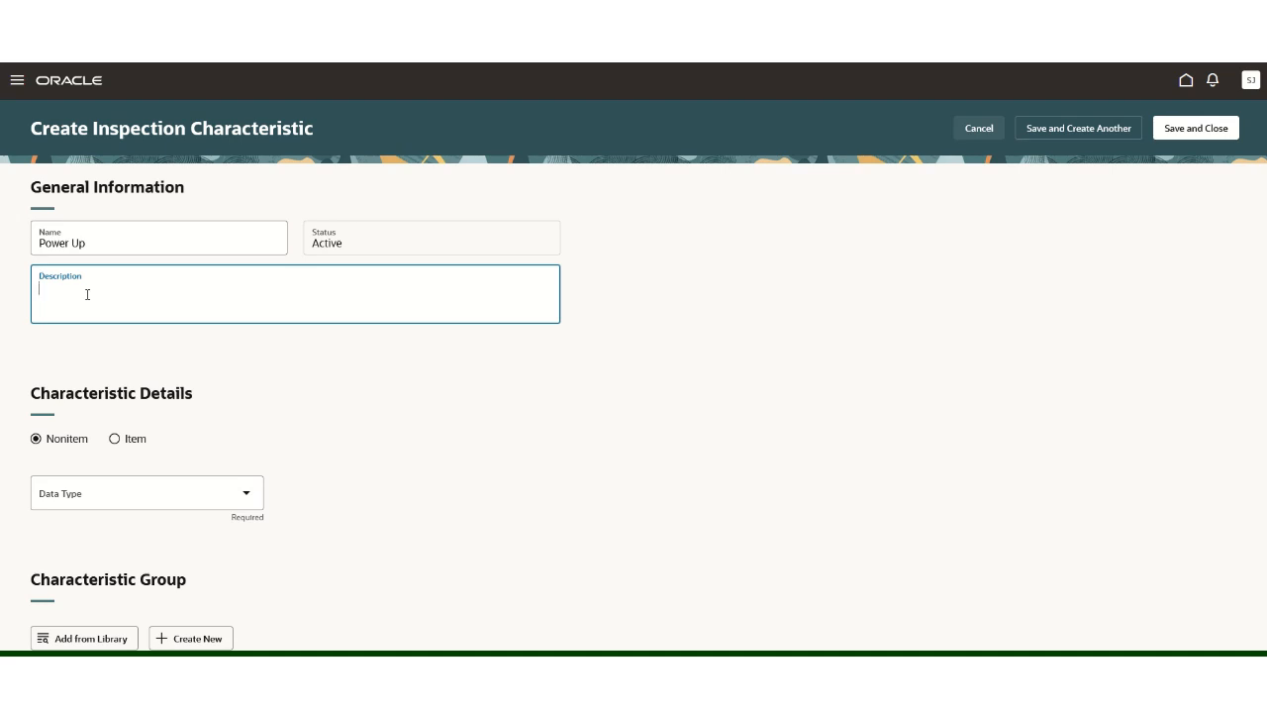
{"action": "type", "text": "Does the unit power up?"}
- Look at the Item option, return the source to Nonitem, and set the characteristic's data type to Character
{"action": "left_click", "coordinate": [115, 439]}
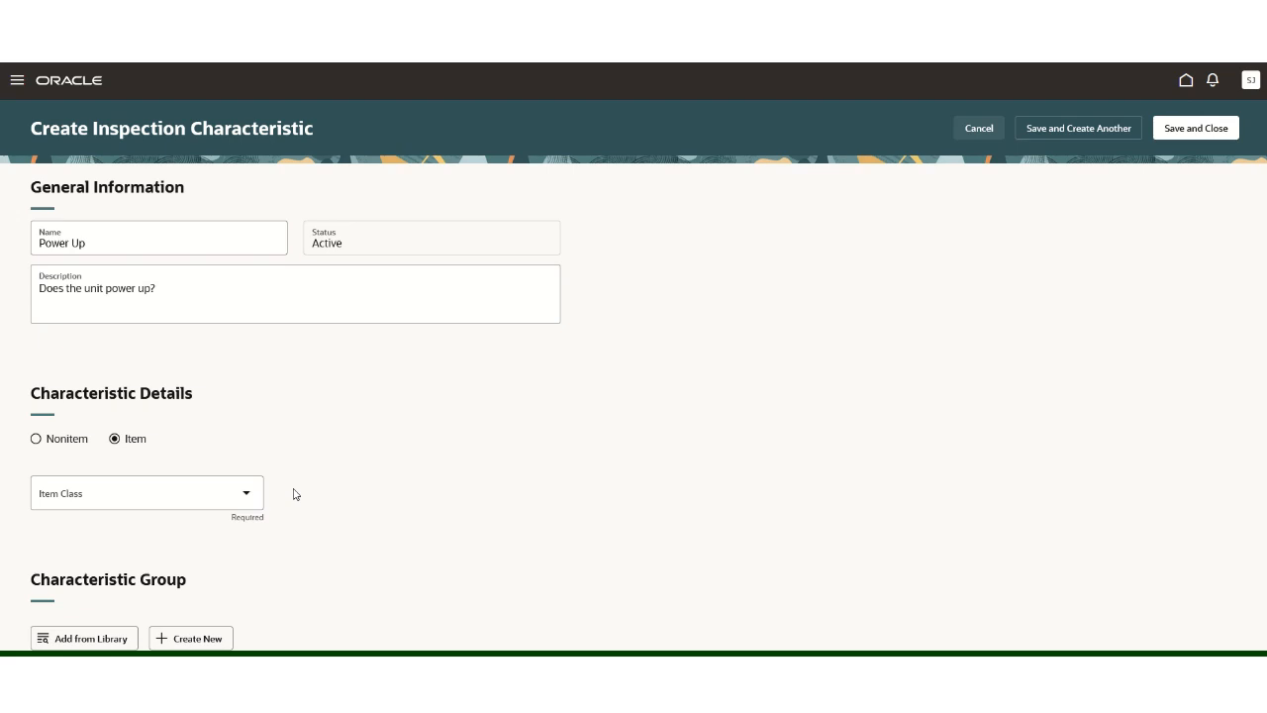
{"action": "left_click", "coordinate": [37, 442]}
{"action": "left_click", "coordinate": [247, 496]}
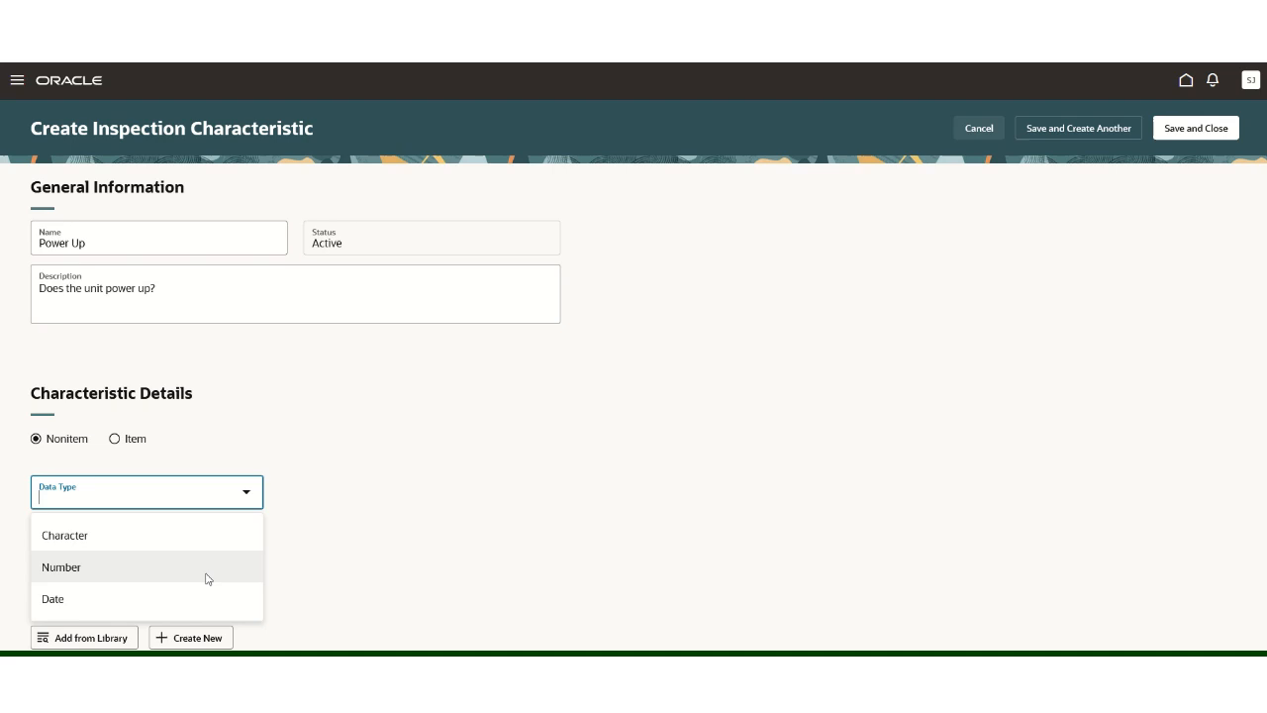
{"action": "left_click", "coordinate": [220, 546]}
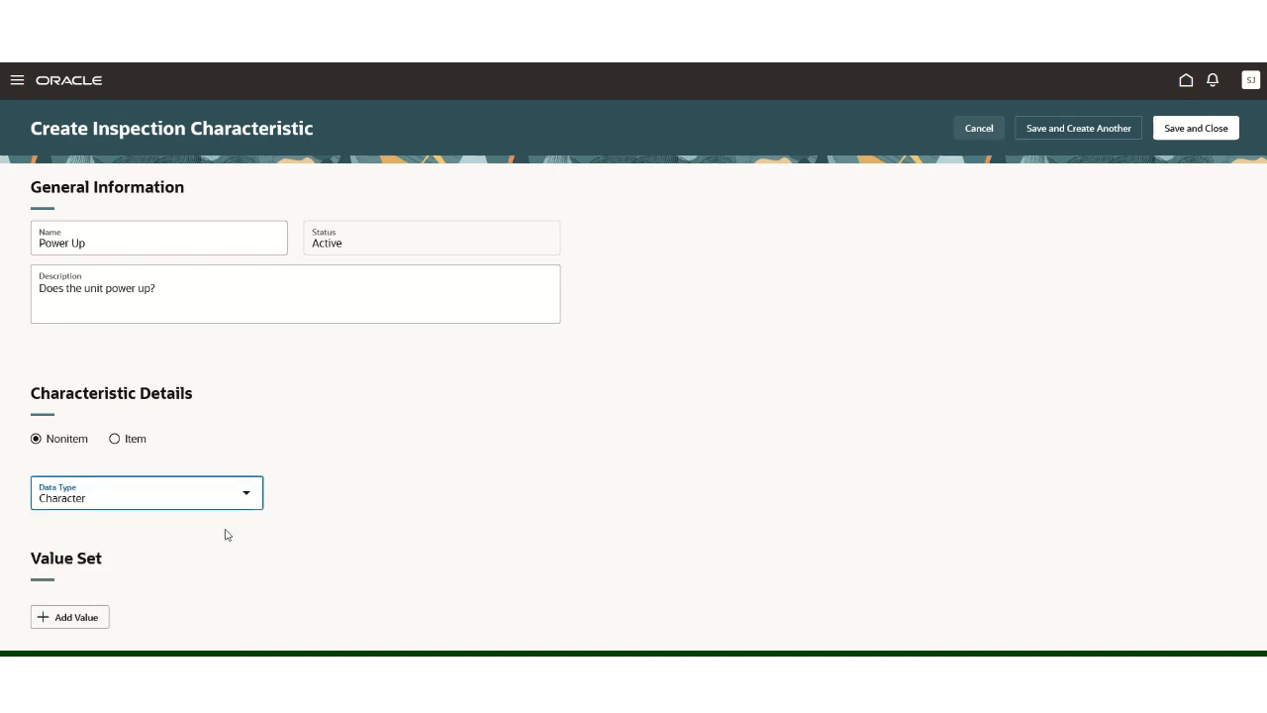
- Try the Number and Date data types to compare their fields, and return the data type to Character
{"action": "left_click", "coordinate": [248, 496]}
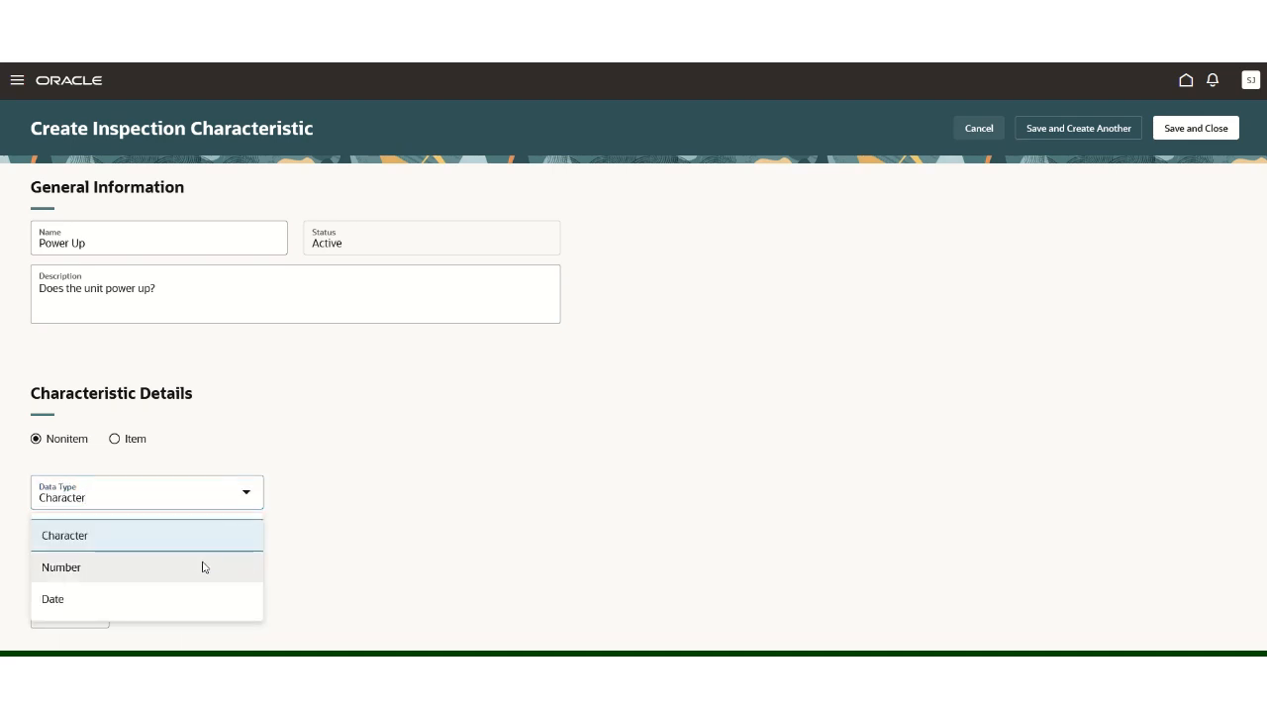
{"action": "left_click", "coordinate": [204, 565]}
{"action": "left_click", "coordinate": [245, 498]}
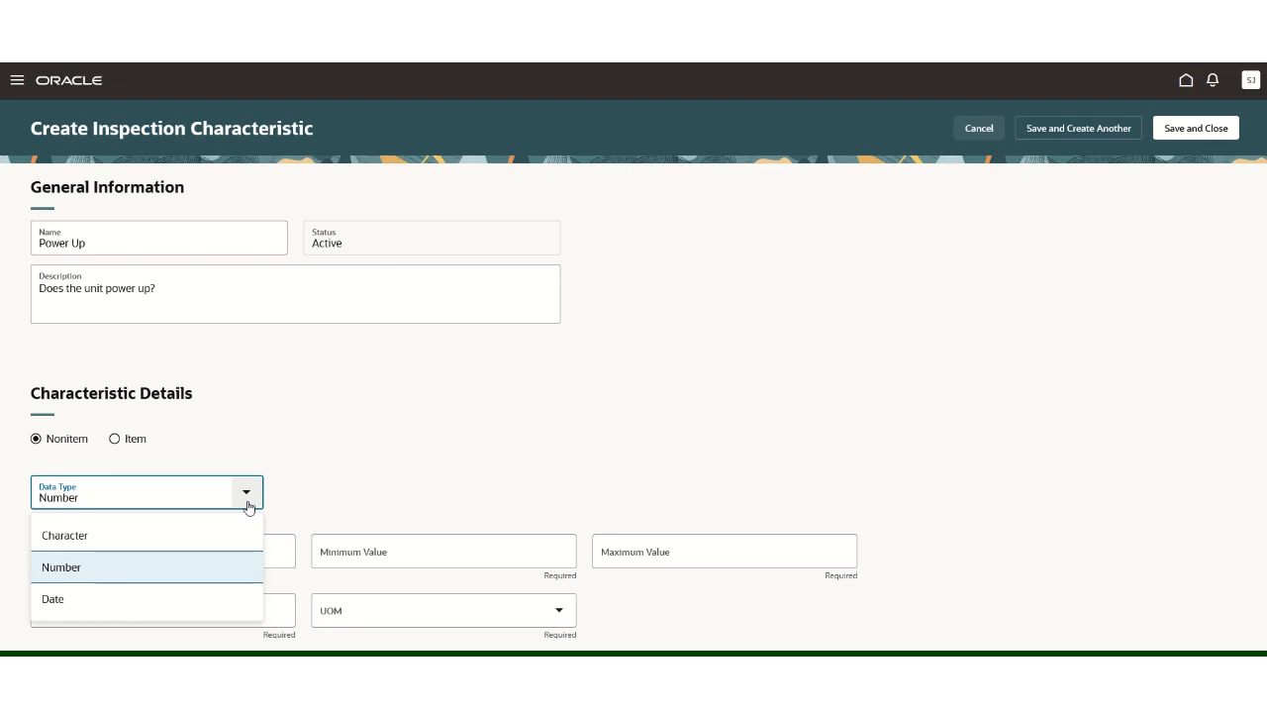
{"action": "left_click", "coordinate": [163, 601]}
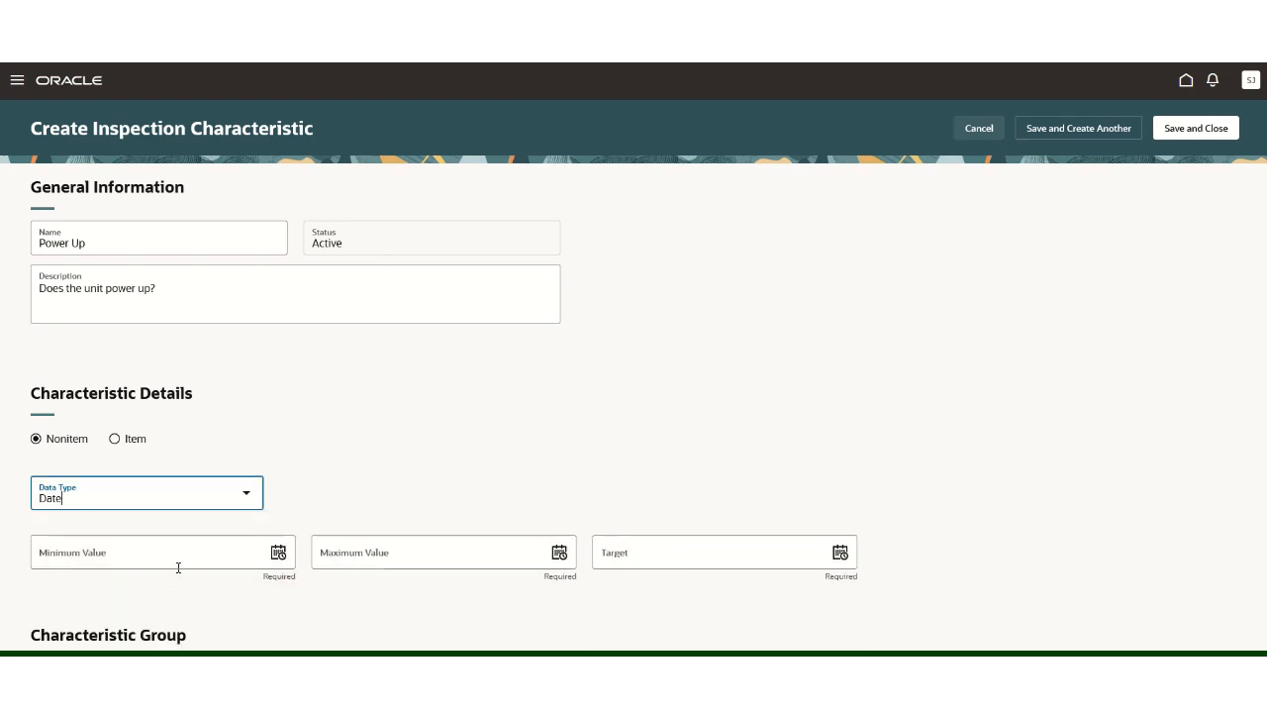
{"action": "left_click", "coordinate": [246, 492]}
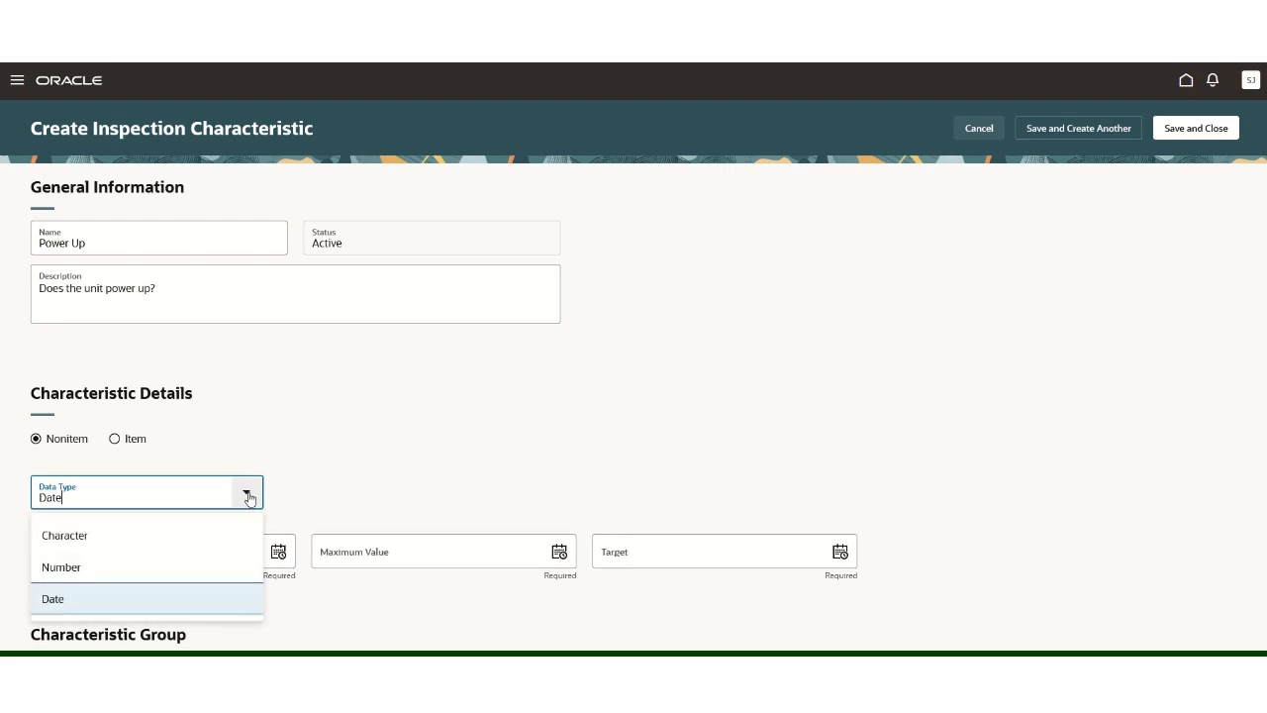
{"action": "left_click", "coordinate": [193, 539]}
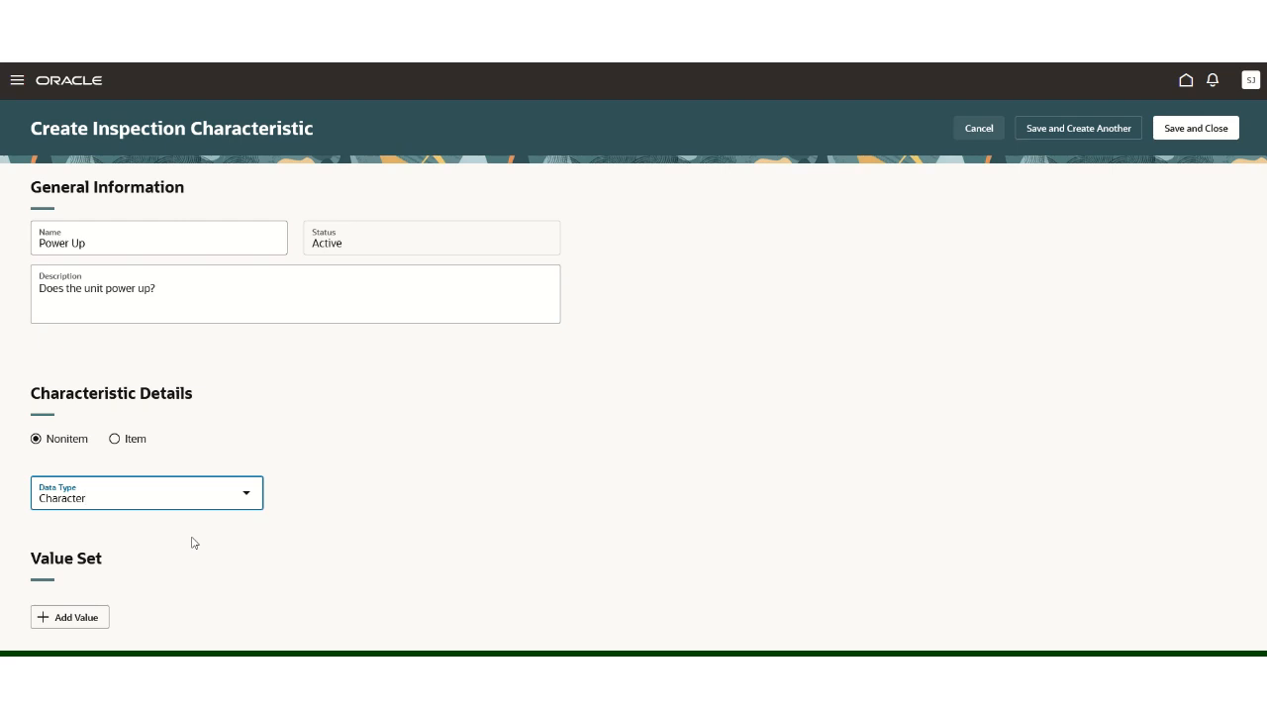
- Add the value "Yes" to the characteristic's value set and save it
{"action": "left_click", "coordinate": [69, 620]}
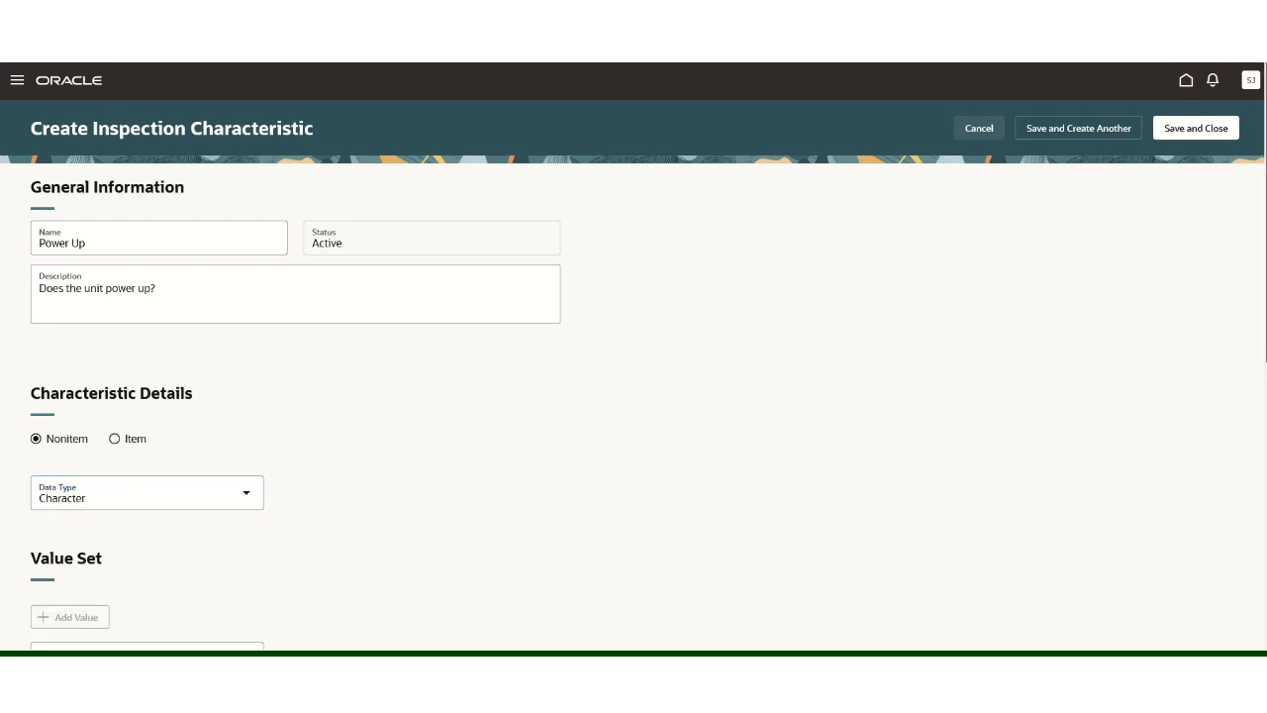
{"action": "left_click_drag", "start_coordinate": [1265, 269], "coordinate": [1264, 370]}
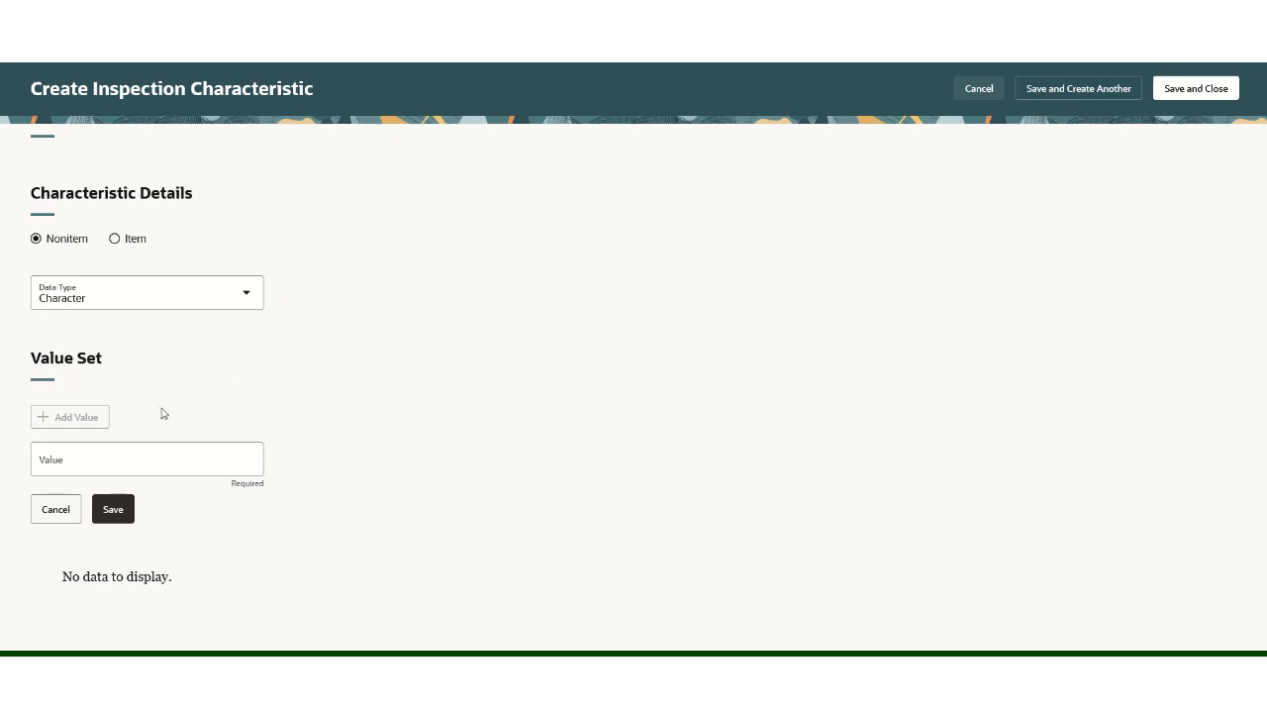
{"action": "left_click", "coordinate": [97, 462]}
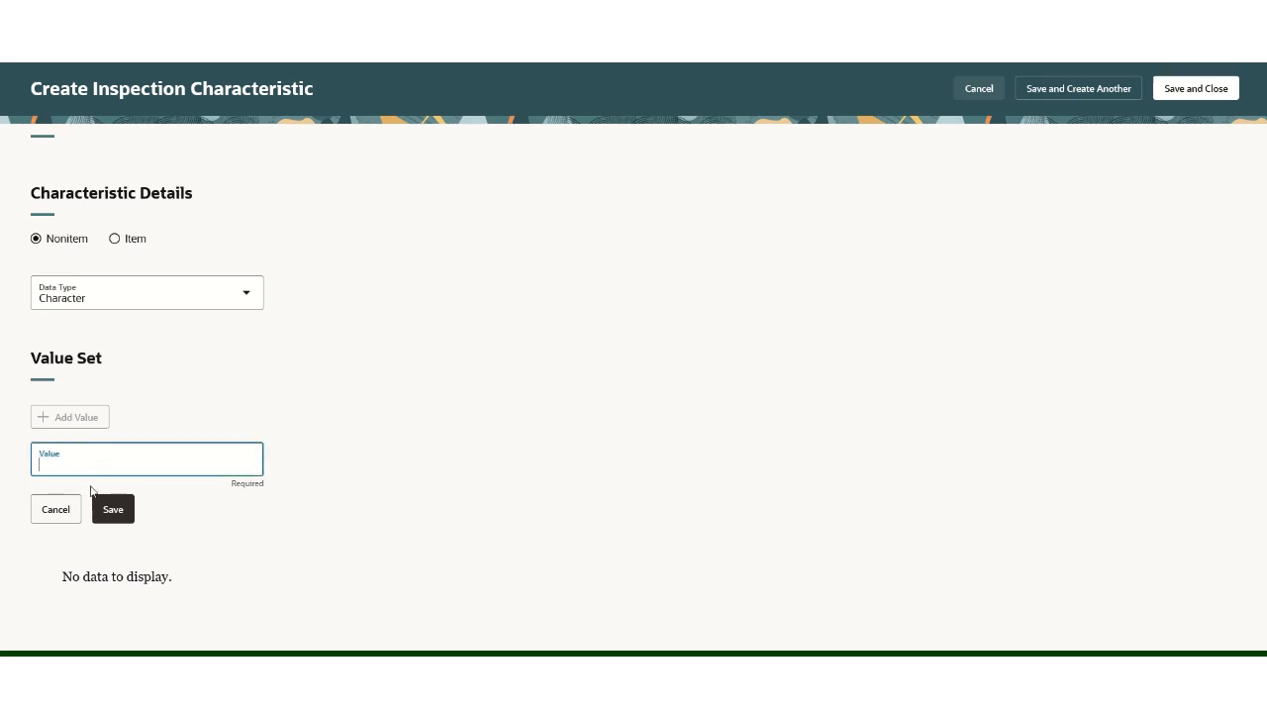
{"action": "type", "text": "Yes"}
{"action": "left_click", "coordinate": [119, 508]}
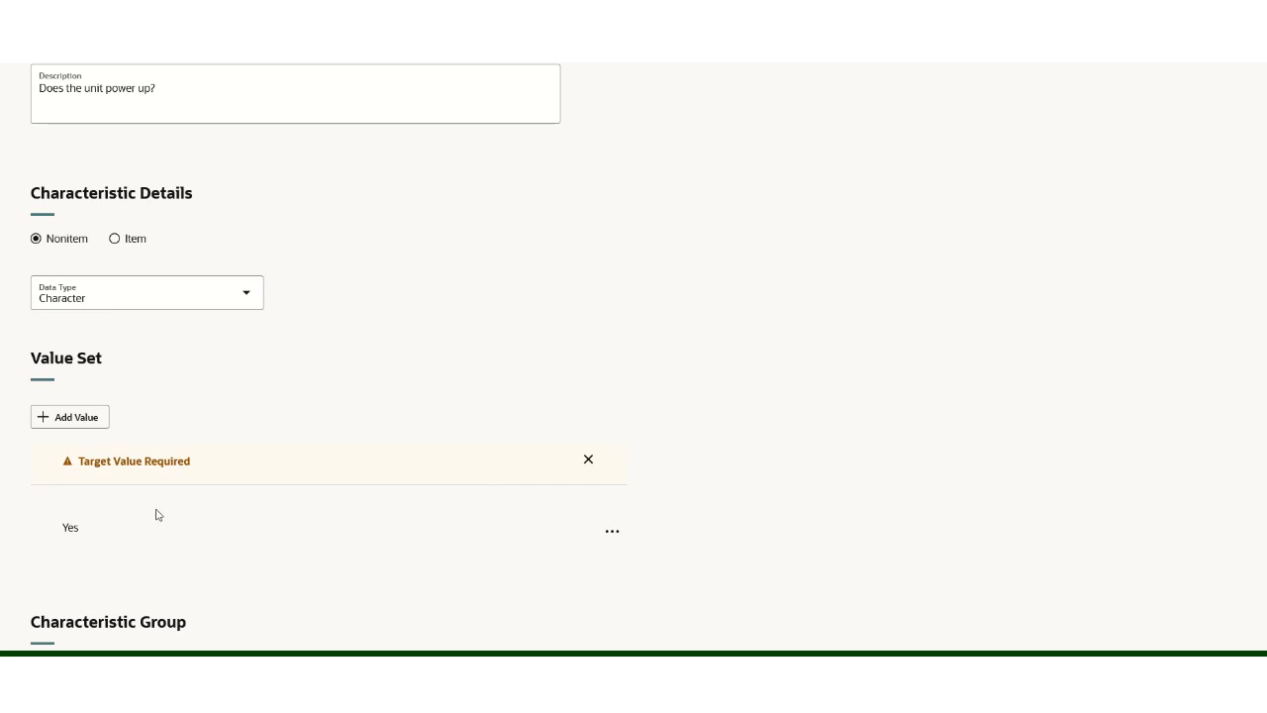
- Add a second value "No" to the value set and save it
{"action": "left_click", "coordinate": [77, 424]}
{"action": "left_click", "coordinate": [93, 455]}
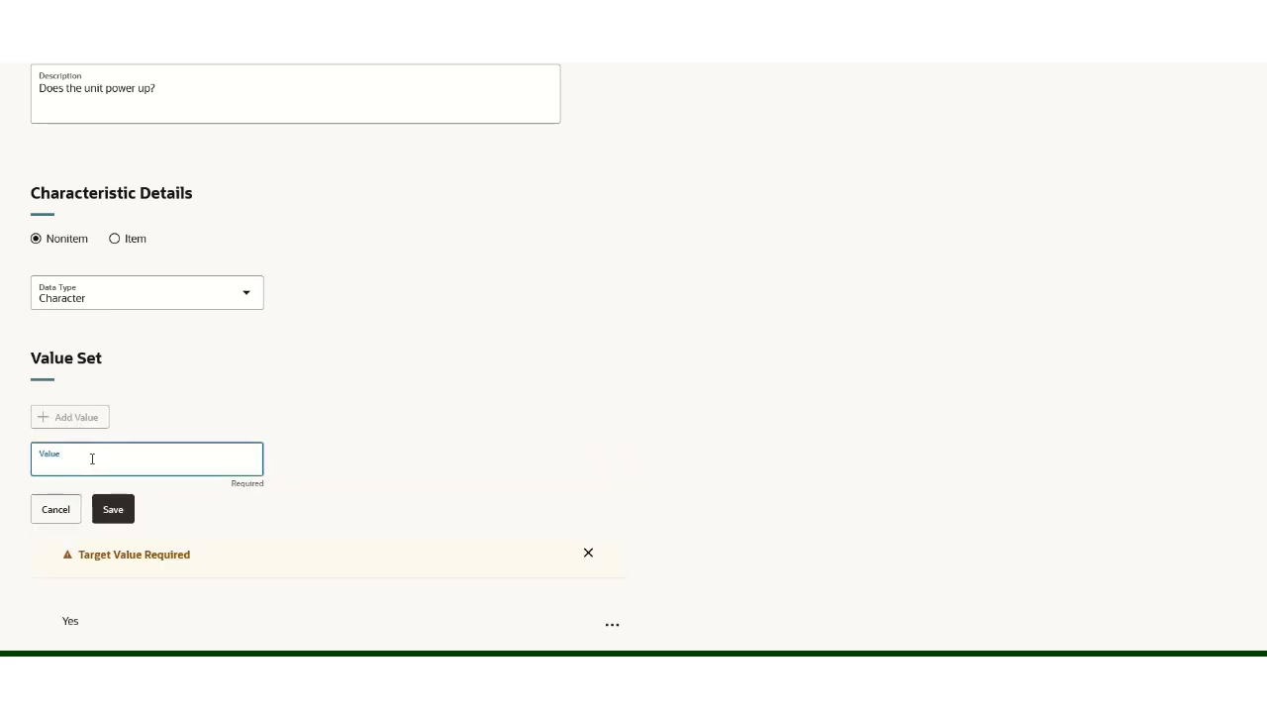
{"action": "type", "text": "No"}
{"action": "left_click", "coordinate": [104, 514]}
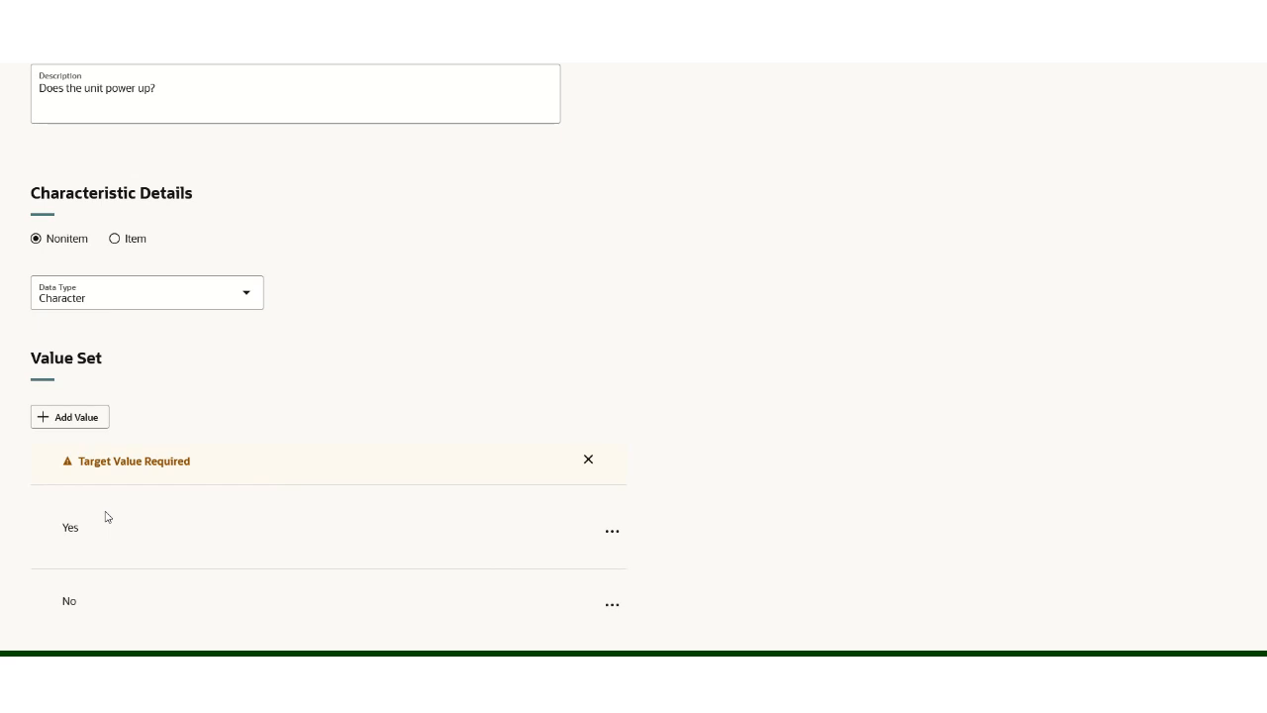
- Set the value "Yes" as the target value of the value set
{"action": "left_click", "coordinate": [614, 535]}
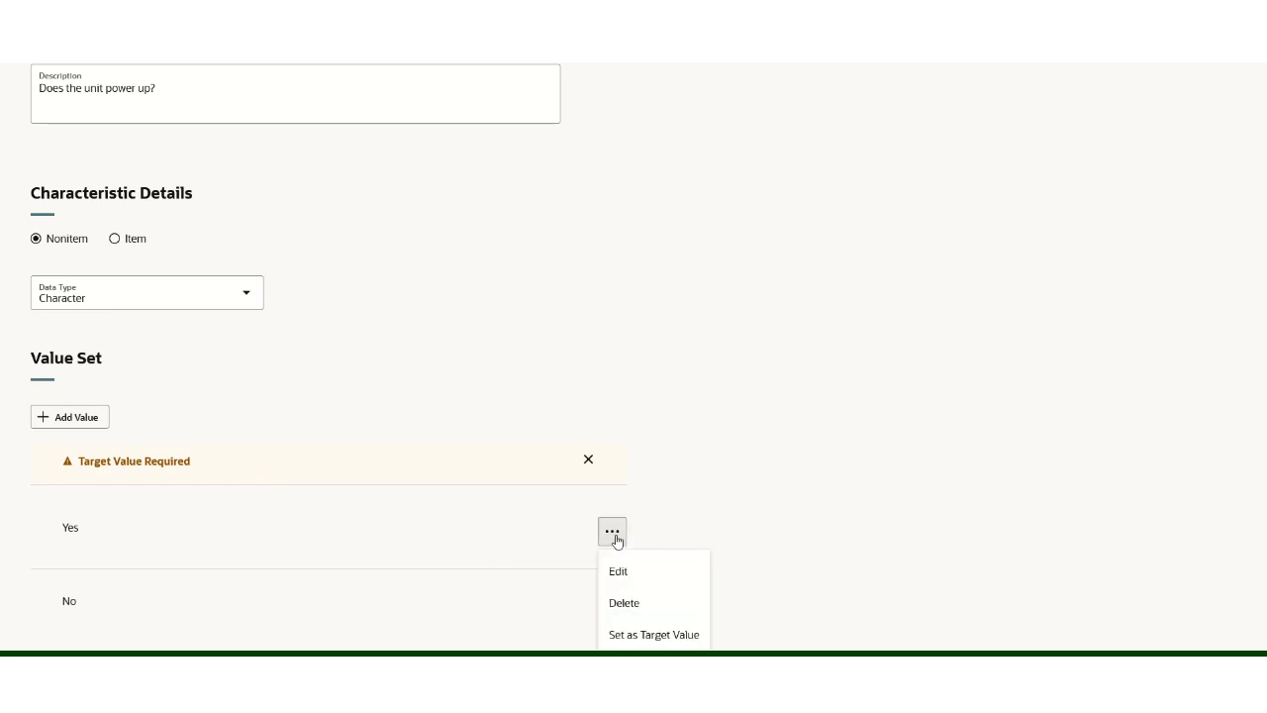
{"action": "left_click", "coordinate": [656, 634]}
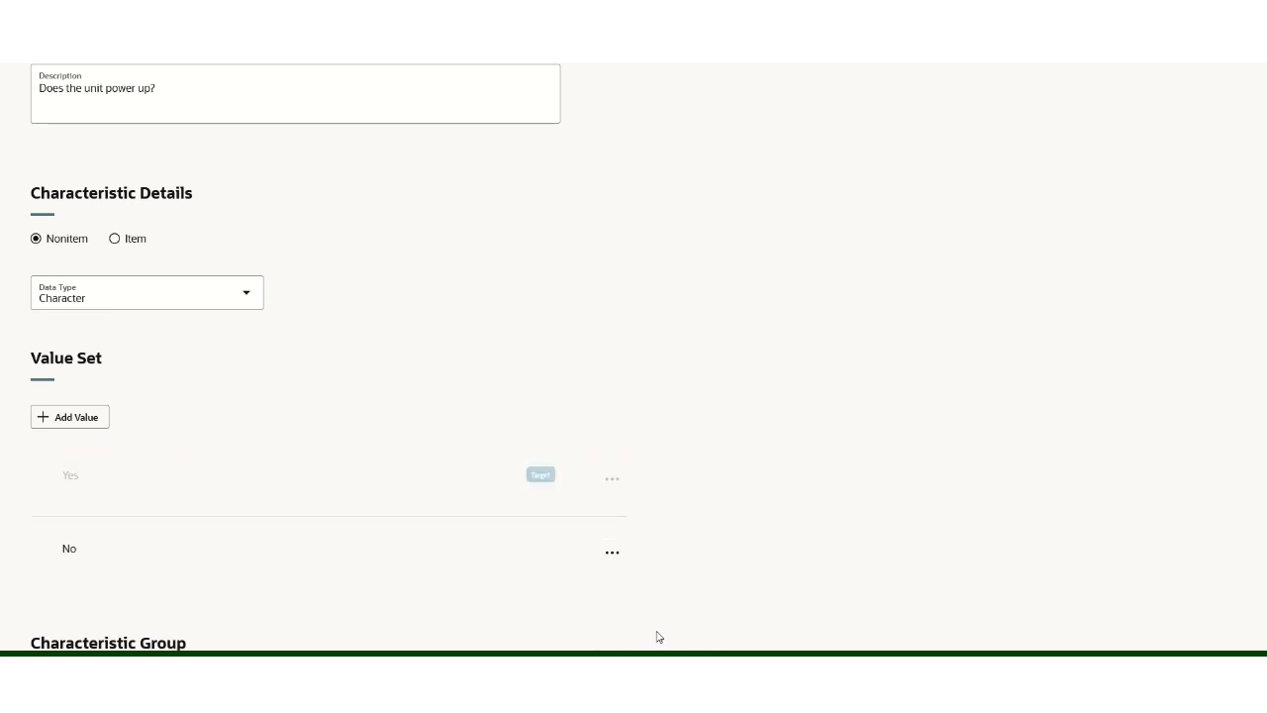
{"action": "left_click", "coordinate": [616, 481]}
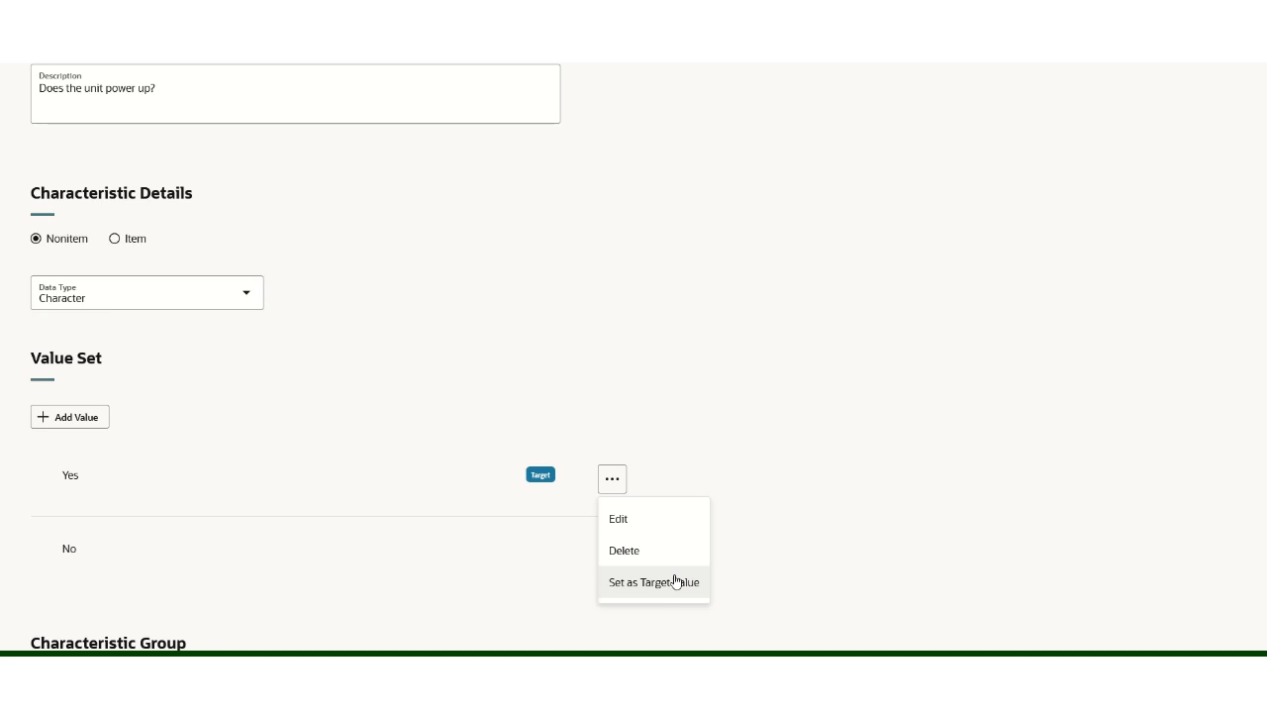
{"action": "left_click", "coordinate": [709, 427]}
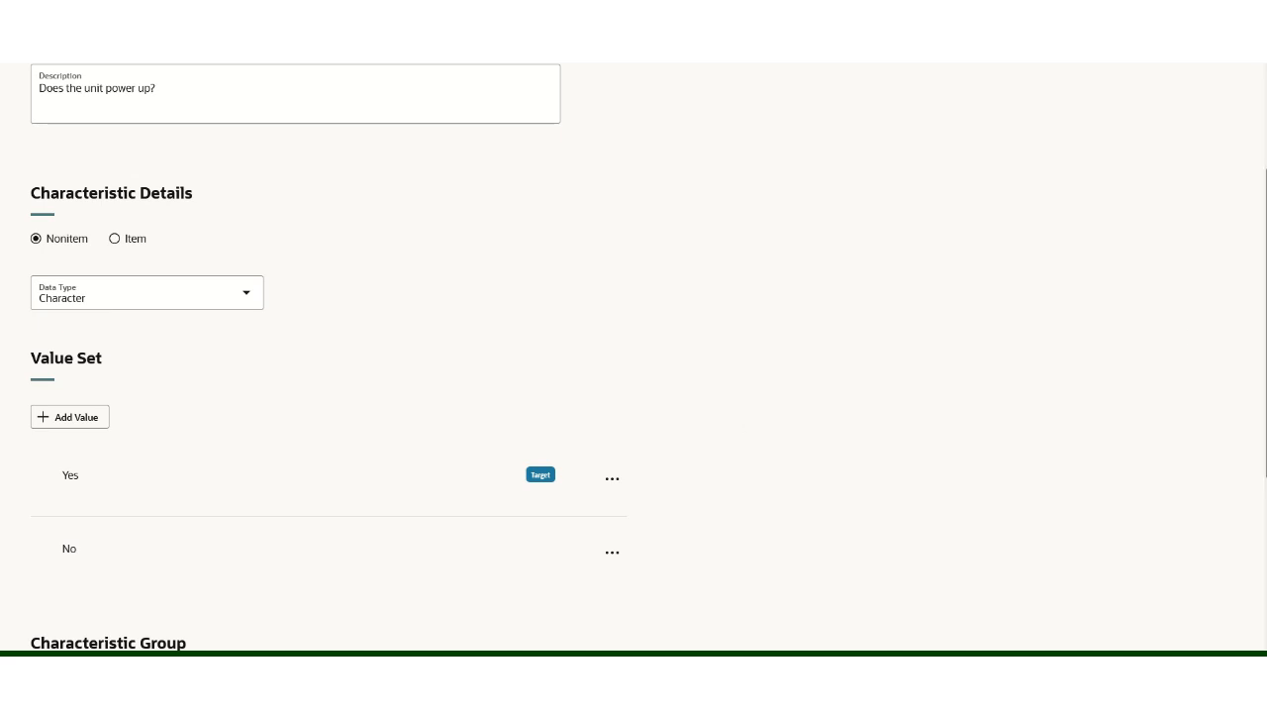
- Add the existing characteristic group Computers from the library to the characteristic
{"action": "scroll", "coordinate": [709, 427], "scroll_direction": "down", "scroll_amount": 2}
{"action": "scroll", "coordinate": [648, 357], "scroll_direction": "down", "scroll_amount": 2}
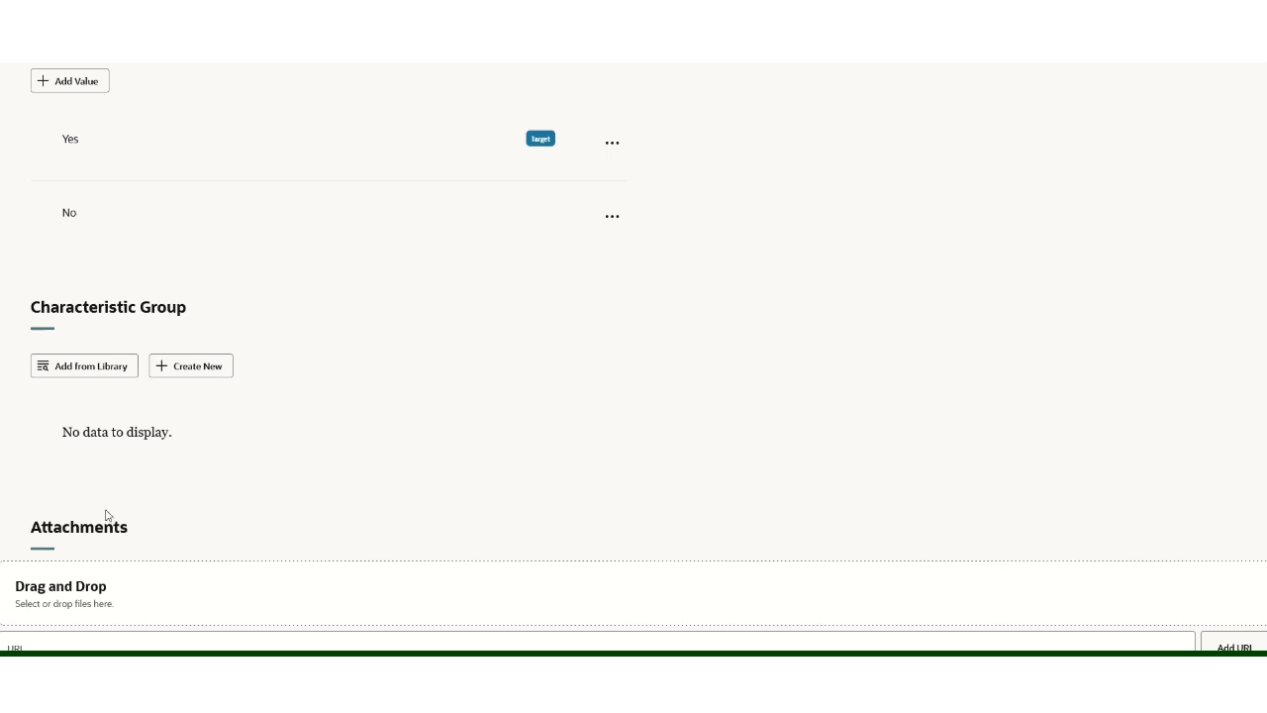
{"action": "left_click", "coordinate": [102, 373]}
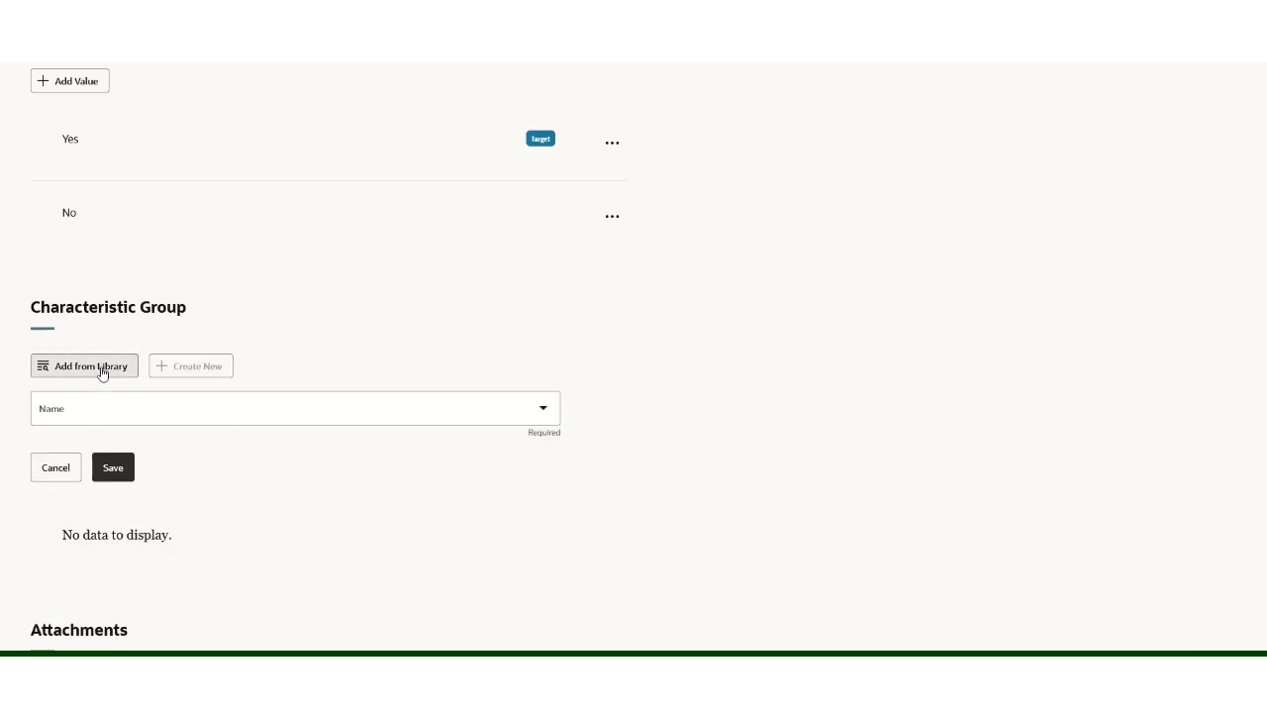
{"action": "left_click", "coordinate": [546, 414]}
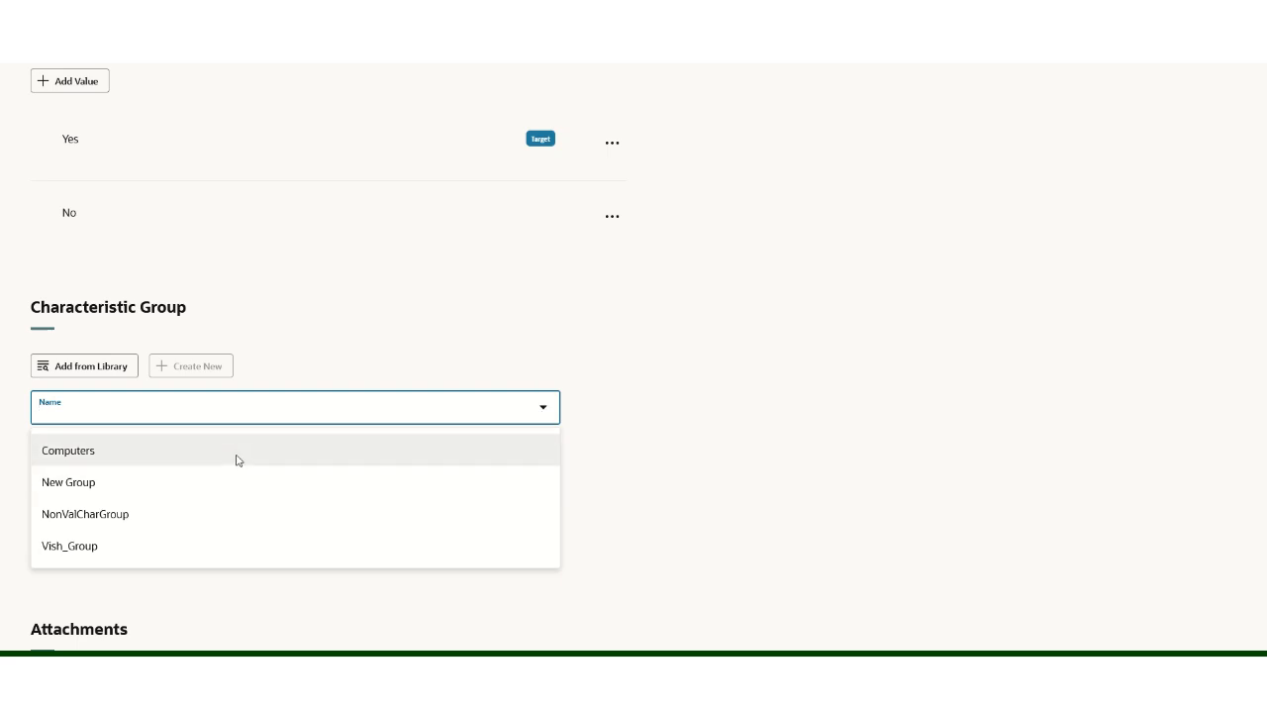
{"action": "left_click", "coordinate": [238, 454]}
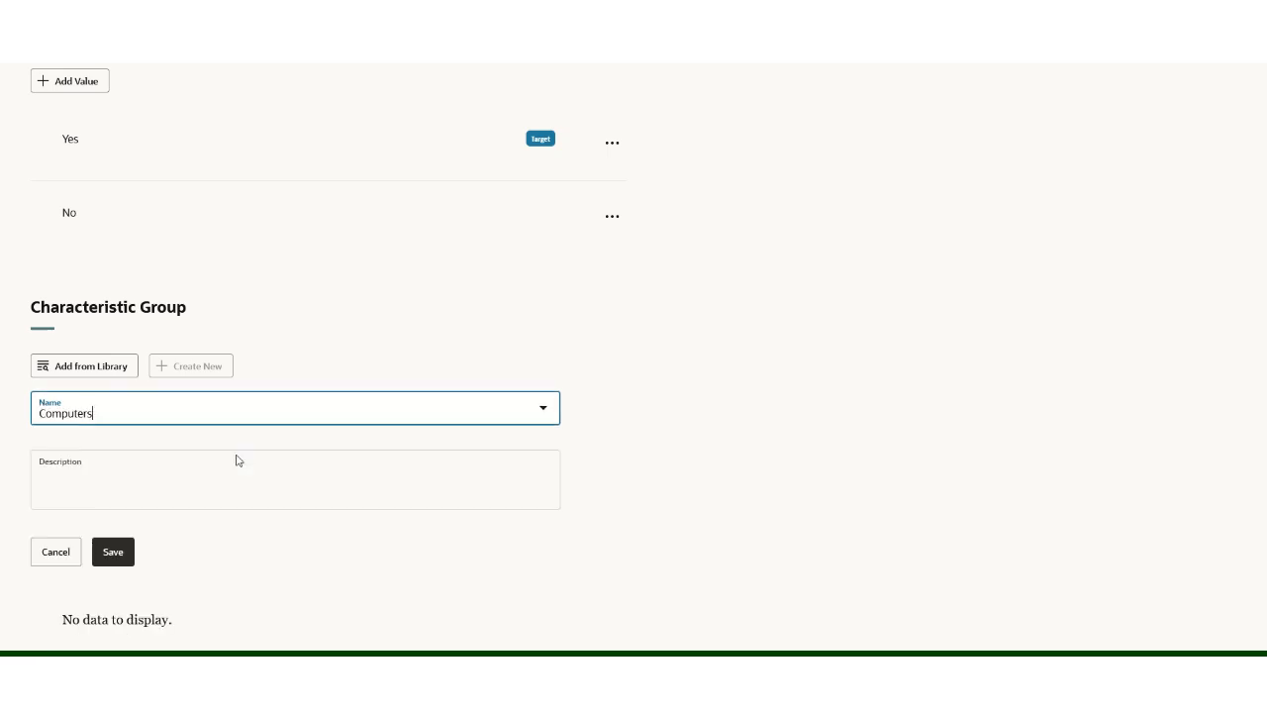
{"action": "left_click", "coordinate": [123, 560]}
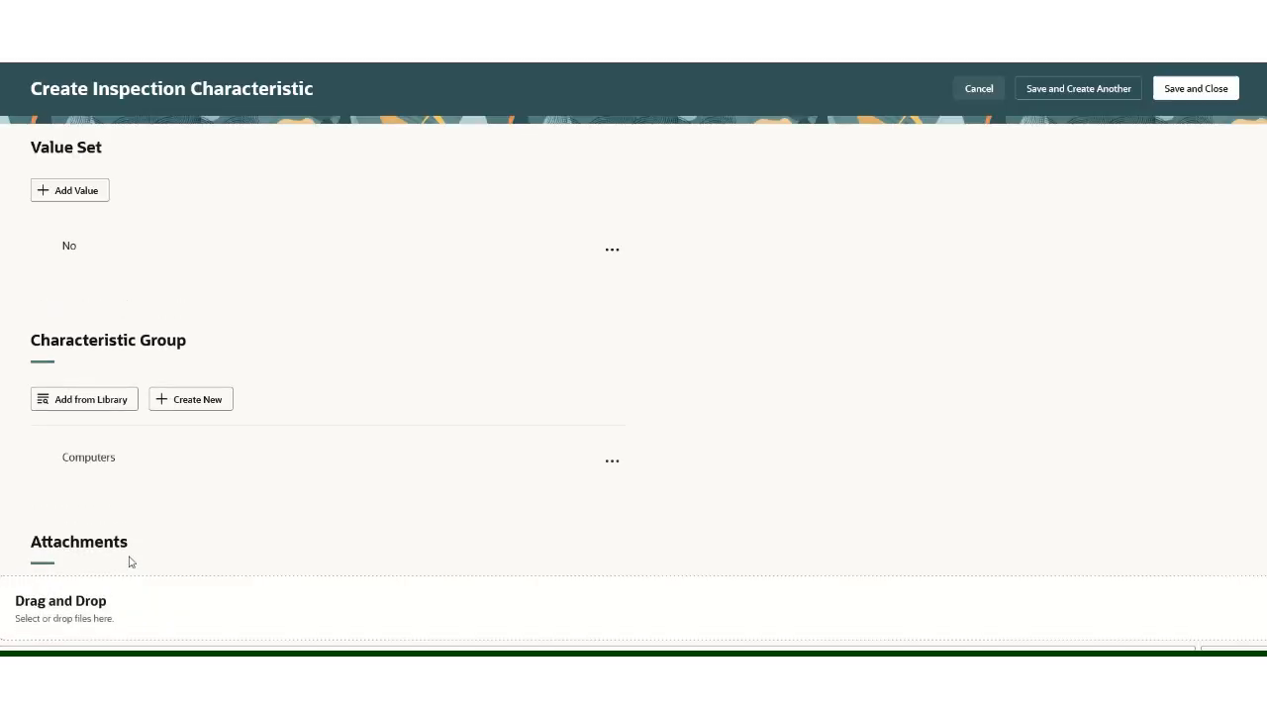
- Create a new characteristic group named "My New Group" with the description "This is my new group" and save it
{"action": "left_click", "coordinate": [193, 401]}
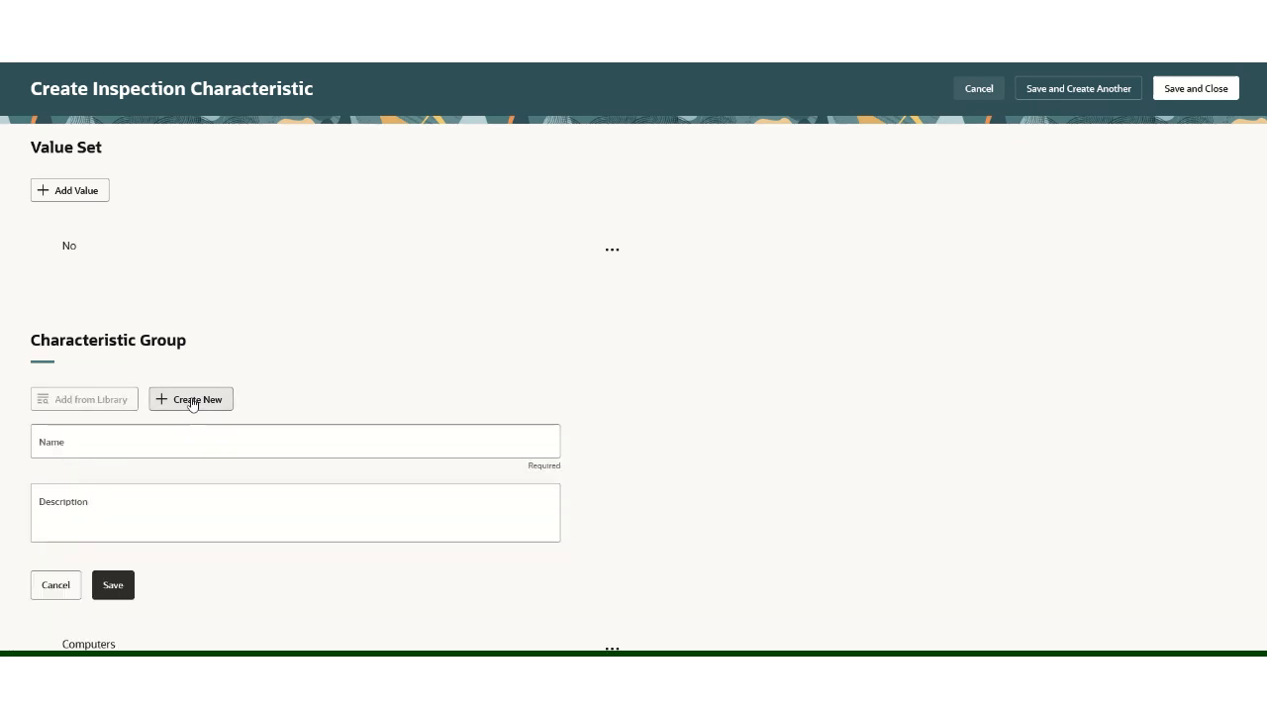
{"action": "left_click", "coordinate": [135, 440]}
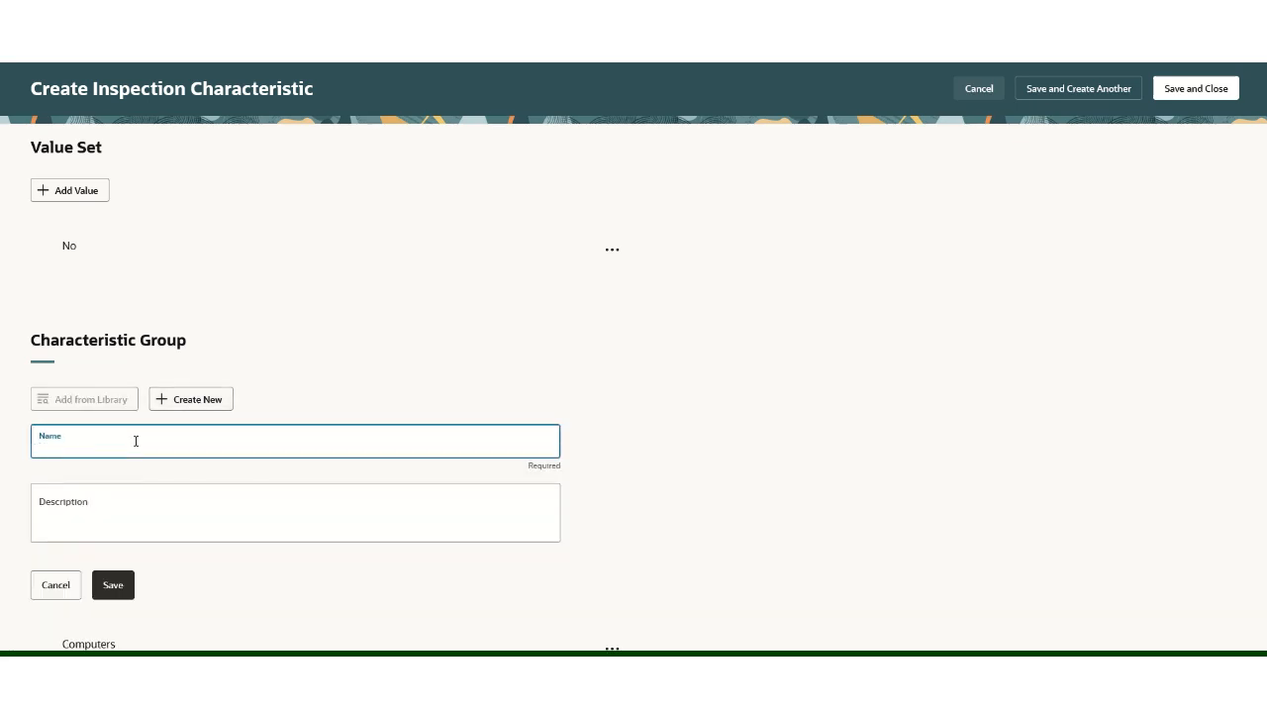
{"action": "type", "text": "My New Group"}
{"action": "left_click", "coordinate": [114, 500]}
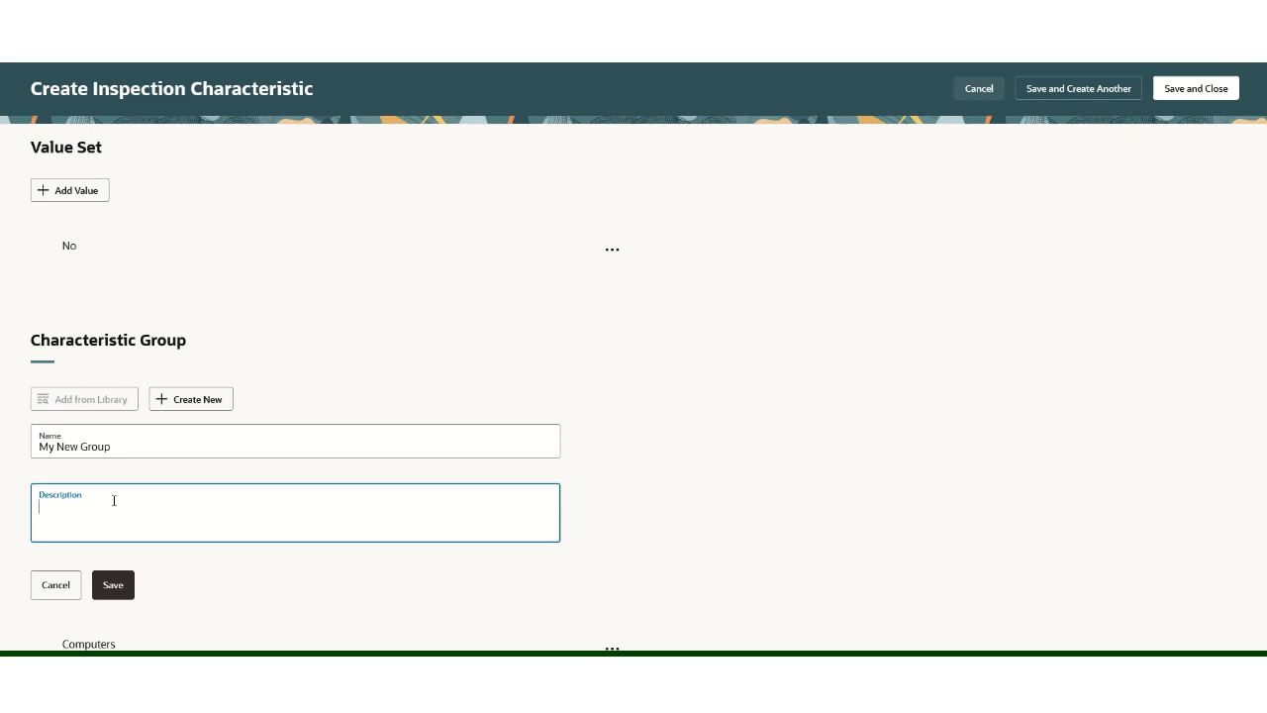
{"action": "type", "text": "This is my new gr"}
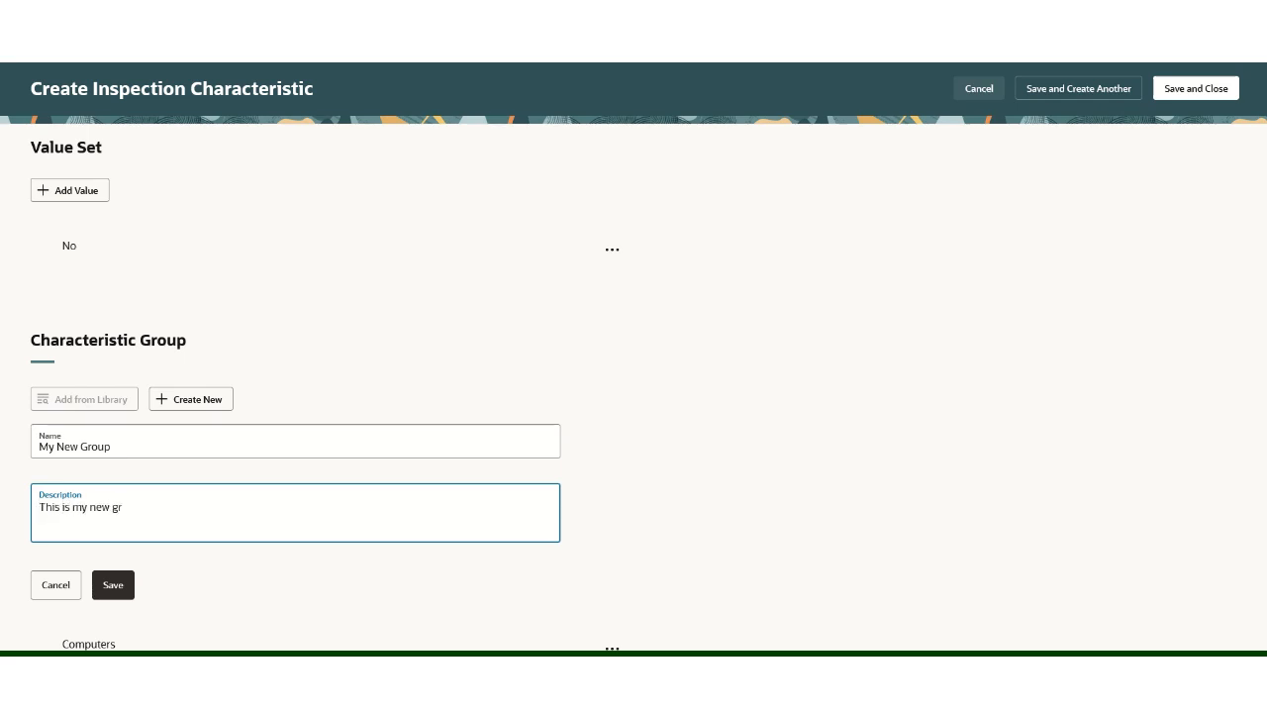
{"action": "type", "text": "oup"}
{"action": "left_click", "coordinate": [106, 591]}
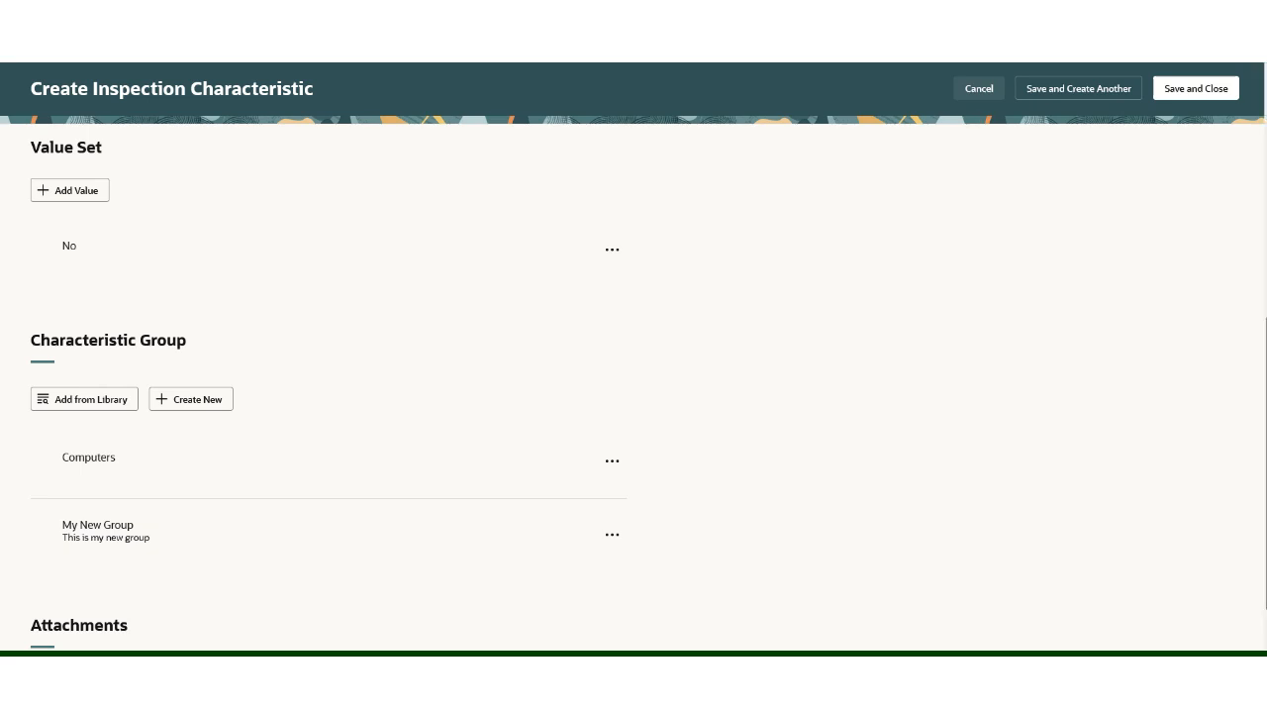
- Attach the file Testing Procedures.txt to the characteristic, and save and close the characteristic
{"action": "scroll", "coordinate": [633, 416], "scroll_direction": "down", "scroll_amount": 2}
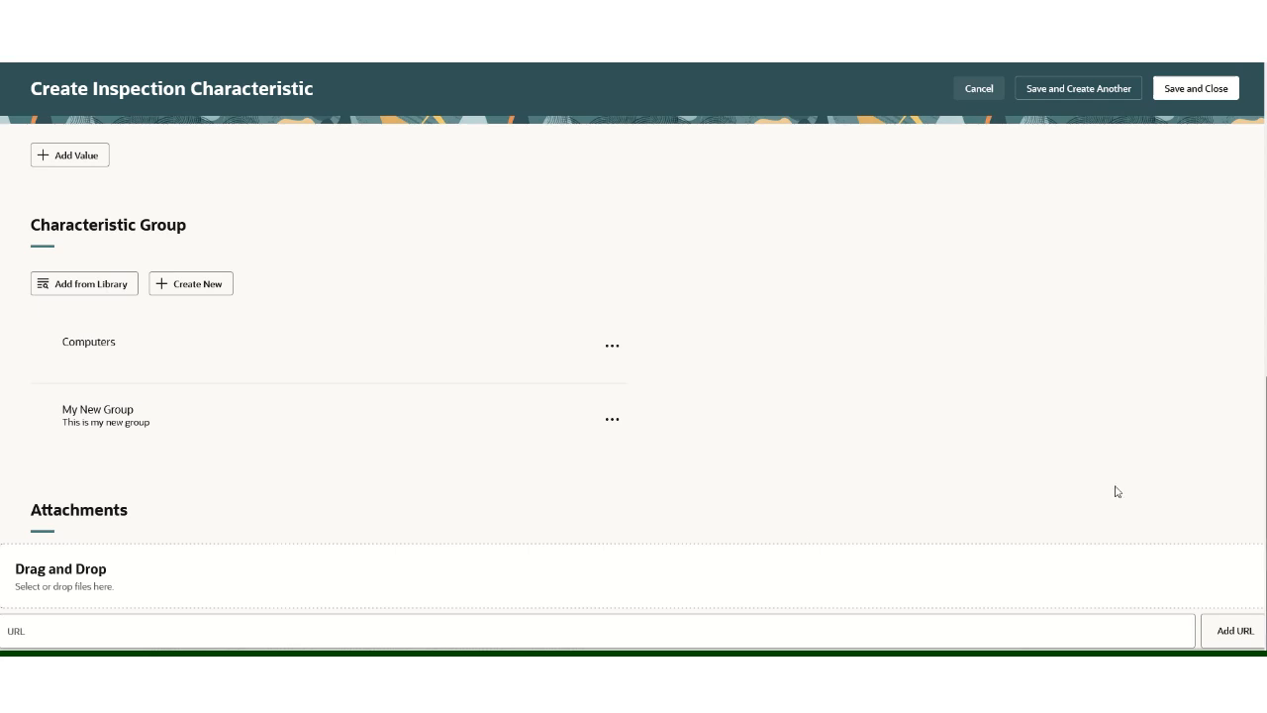
{"action": "left_click", "coordinate": [108, 580]}
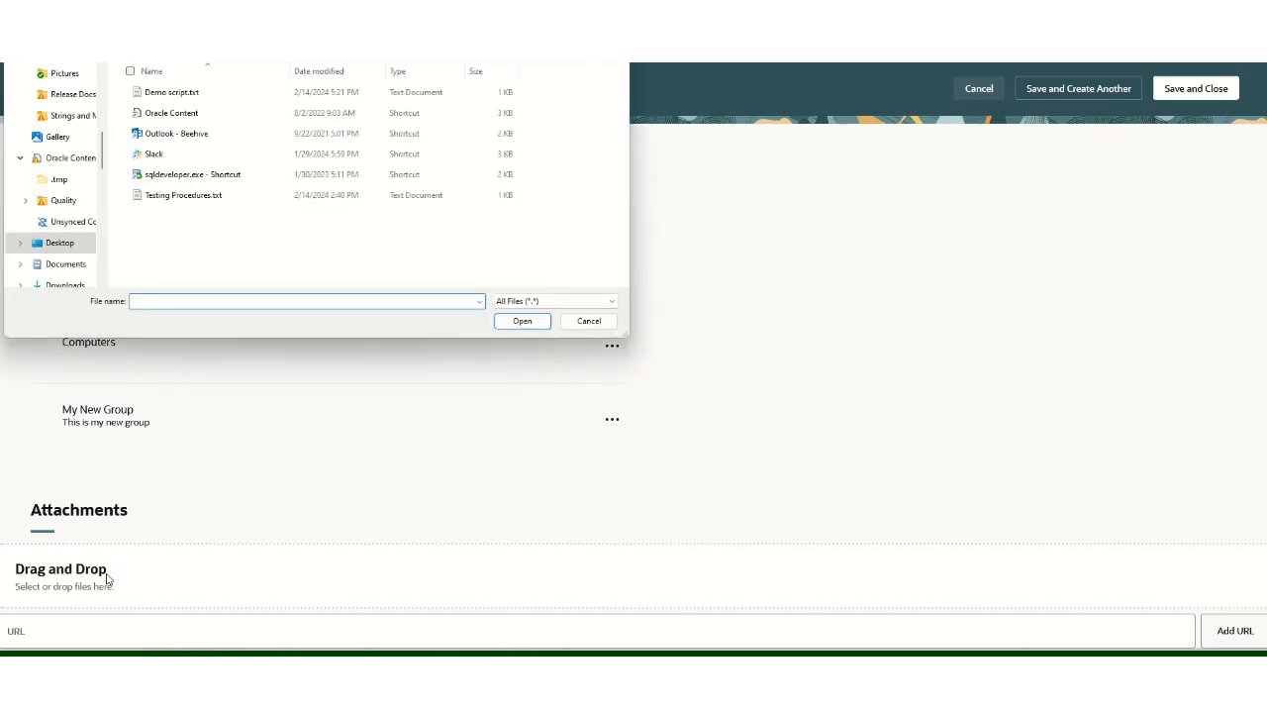
{"action": "left_click", "coordinate": [186, 198]}
{"action": "left_click", "coordinate": [544, 322]}
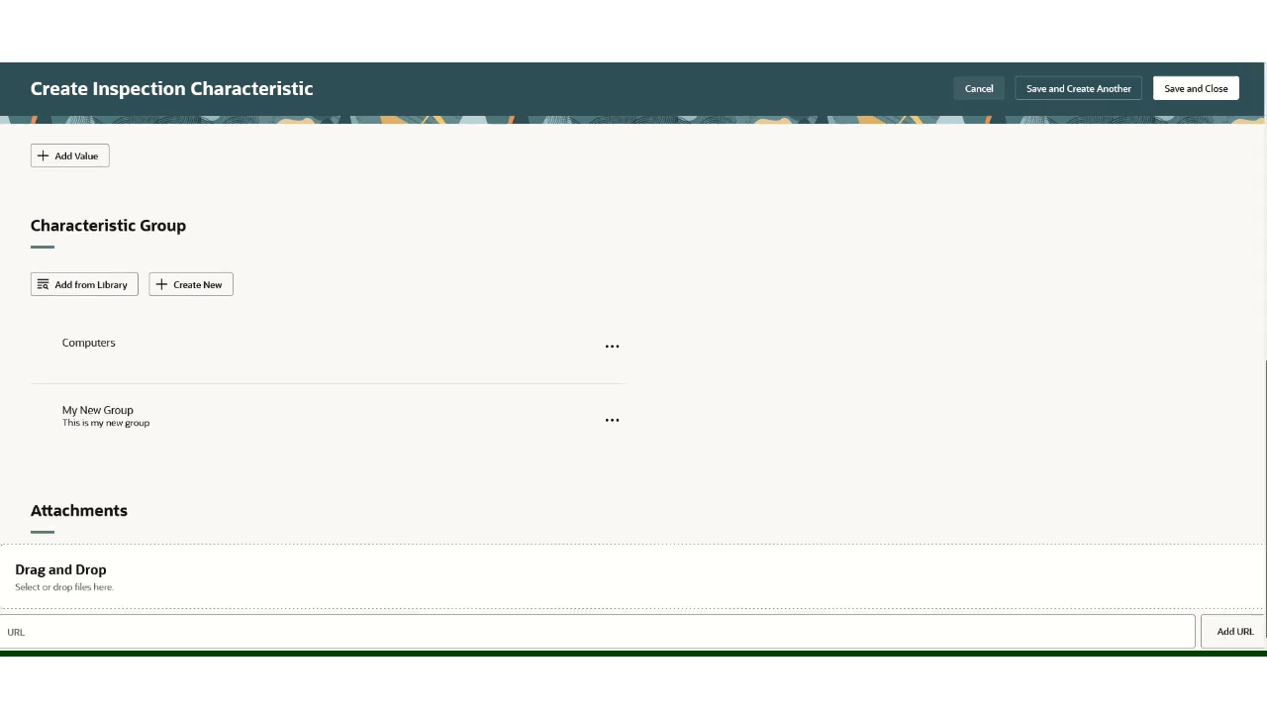
{"action": "scroll", "coordinate": [633, 396], "scroll_direction": "down", "scroll_amount": 1}
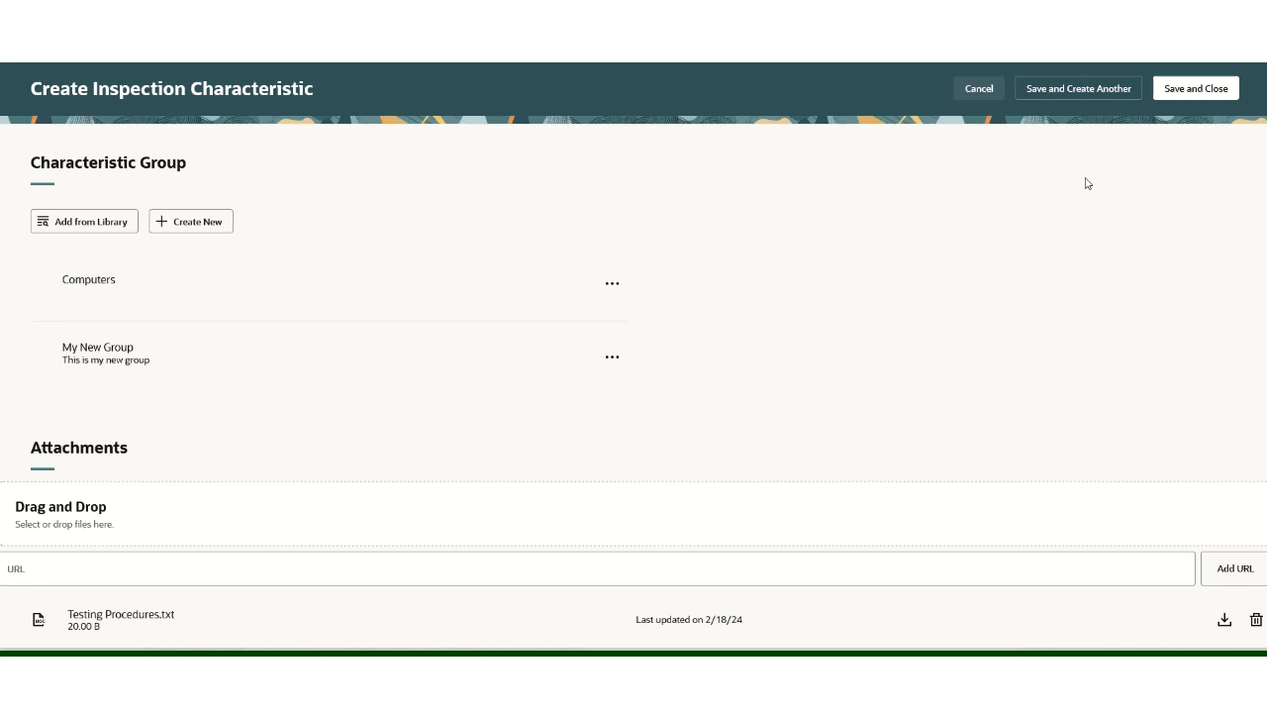
{"action": "left_click", "coordinate": [1195, 93]}
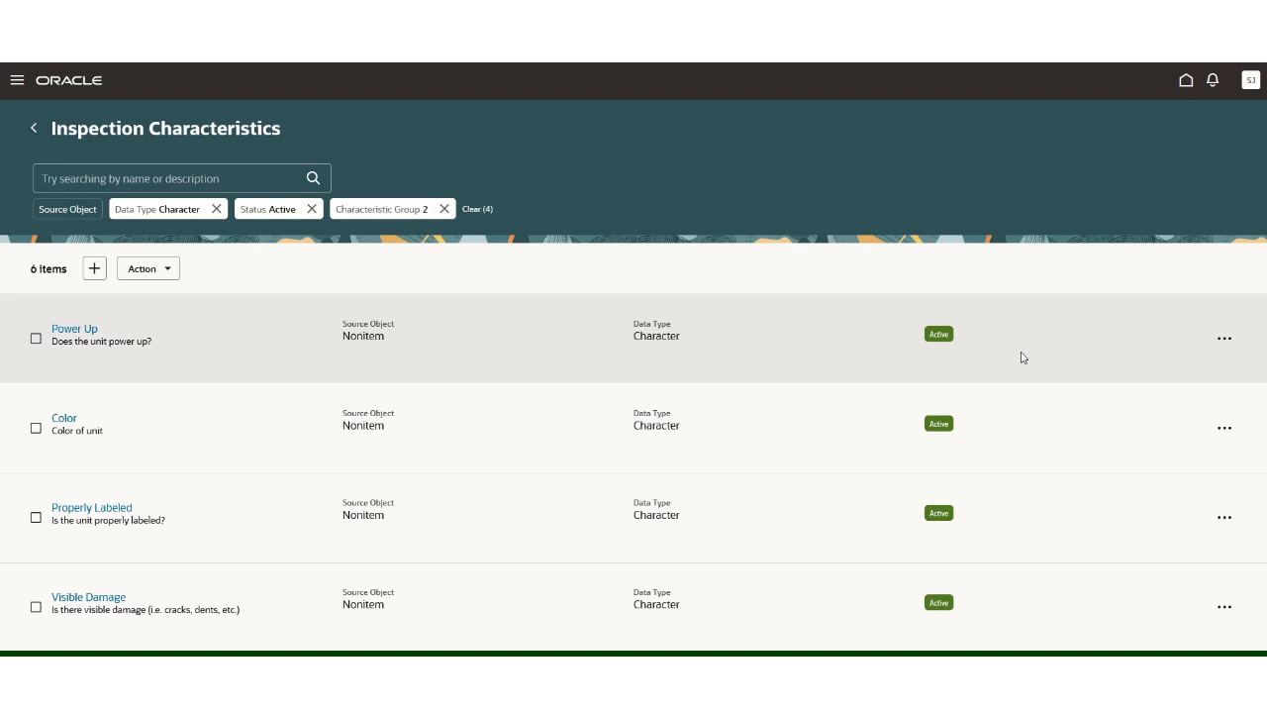
- Set the Power Up characteristic as inactive and remove the Active status filter from the list
{"action": "left_click", "coordinate": [1218, 343]}
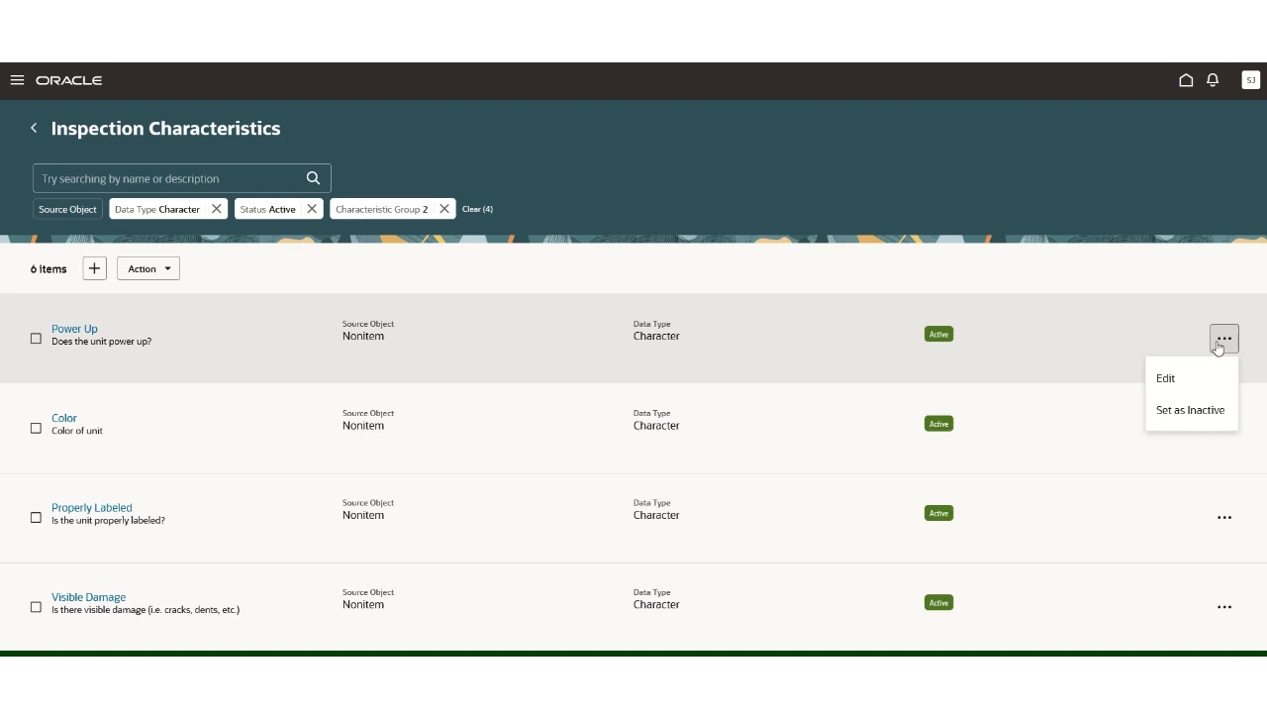
{"action": "left_click", "coordinate": [1207, 411]}
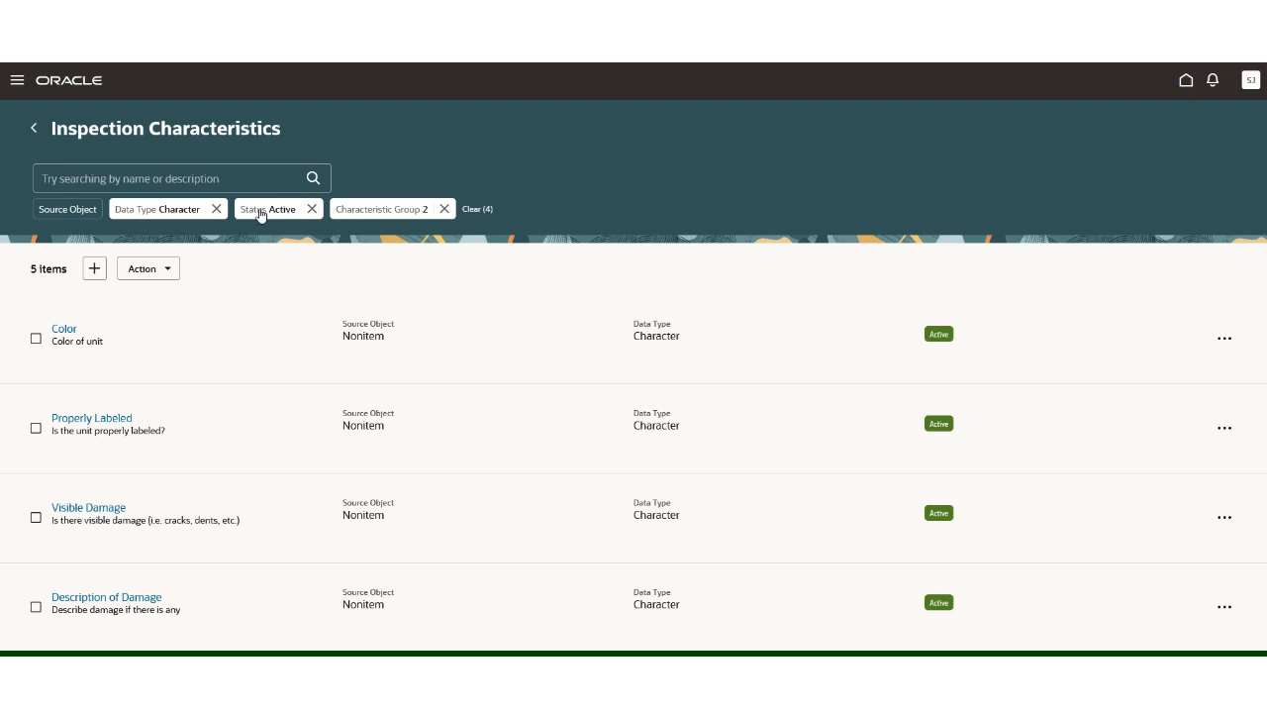
{"action": "left_click", "coordinate": [312, 209]}
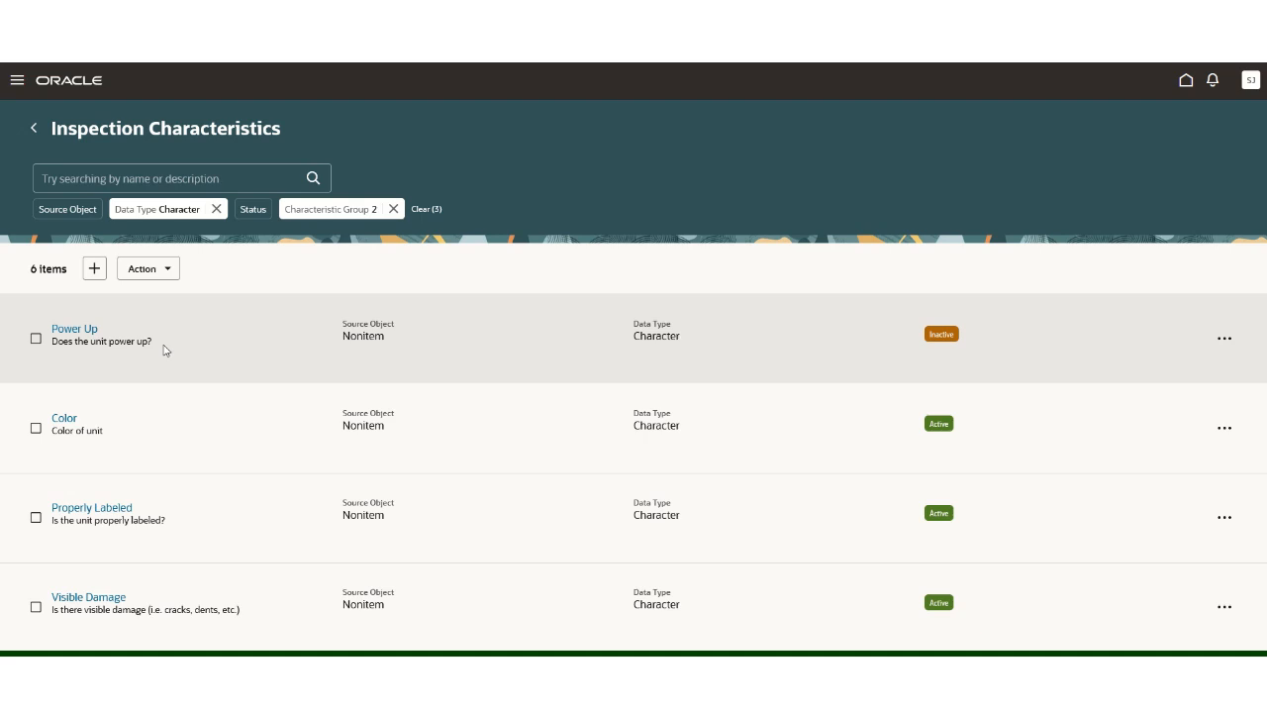
- Set the characteristics Color and Properly Labeled as inactive in one bulk action
{"action": "left_click", "coordinate": [36, 427]}
{"action": "left_click", "coordinate": [37, 519]}
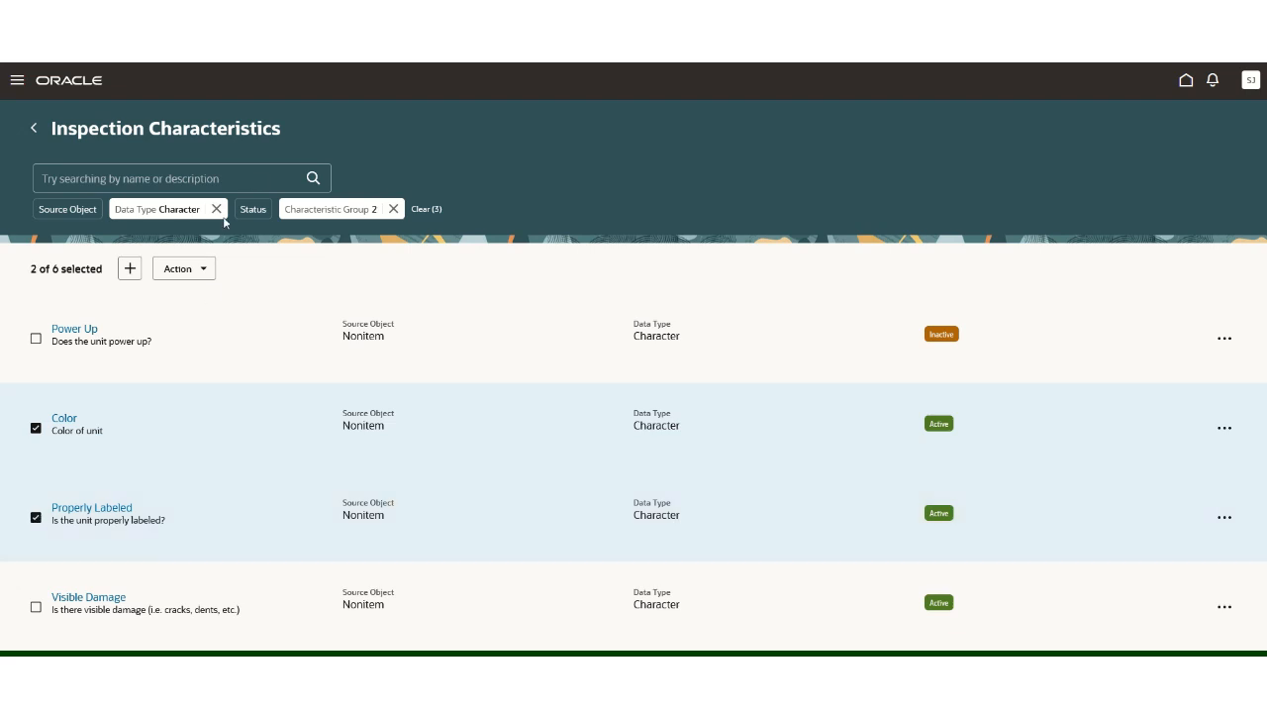
{"action": "left_click", "coordinate": [203, 270]}
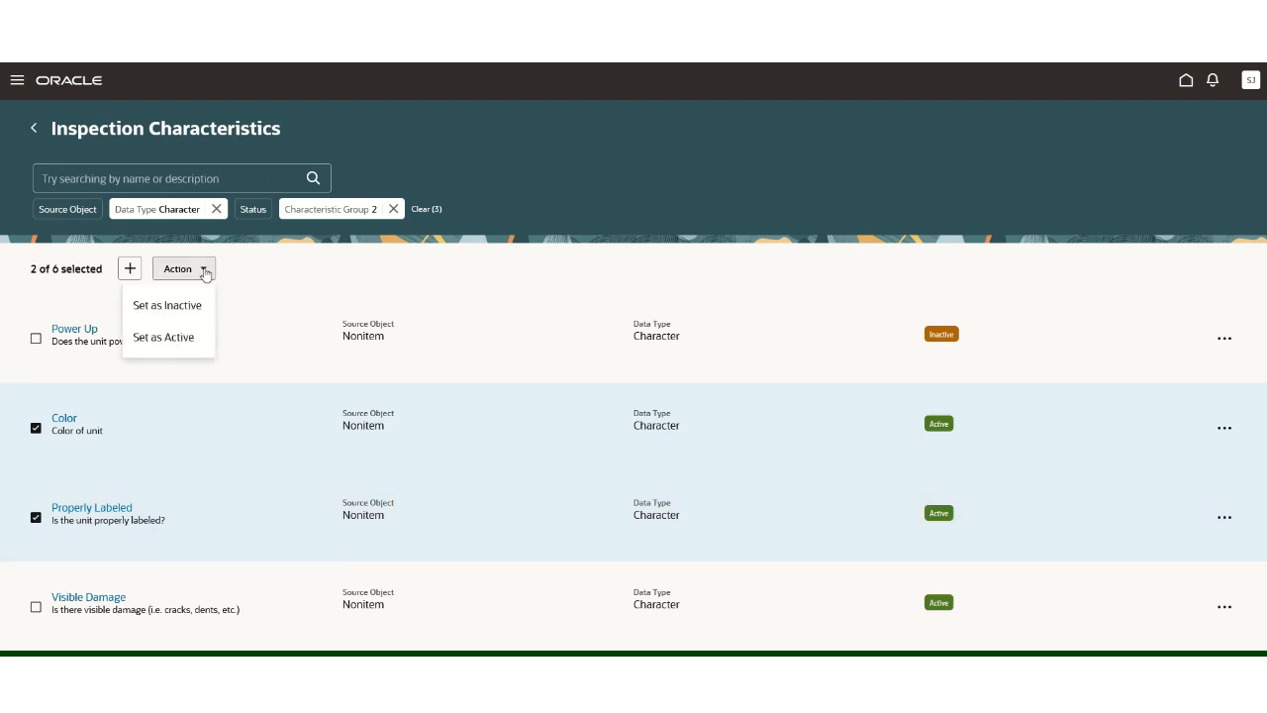
{"action": "left_click", "coordinate": [167, 305]}
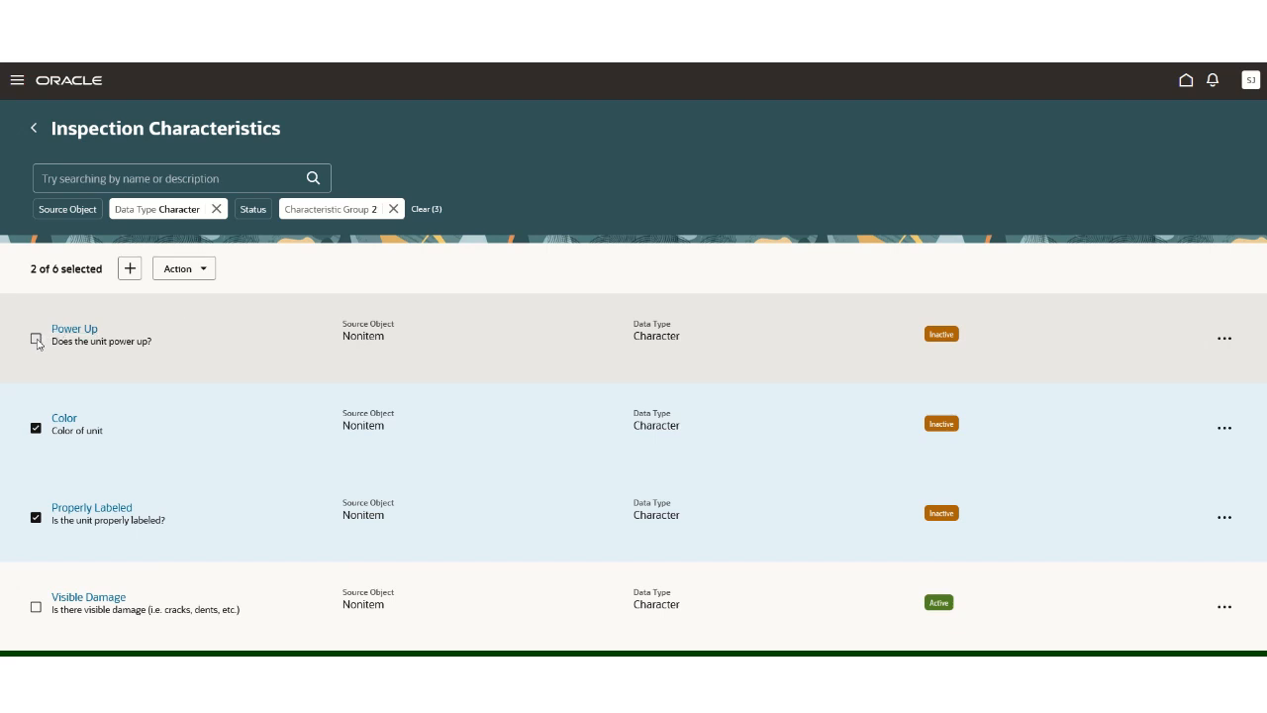
- Add Power Up to the selected Color and Properly Labeled characteristics and set all three as active
{"action": "left_click", "coordinate": [35, 338]}
{"action": "left_click", "coordinate": [209, 272]}
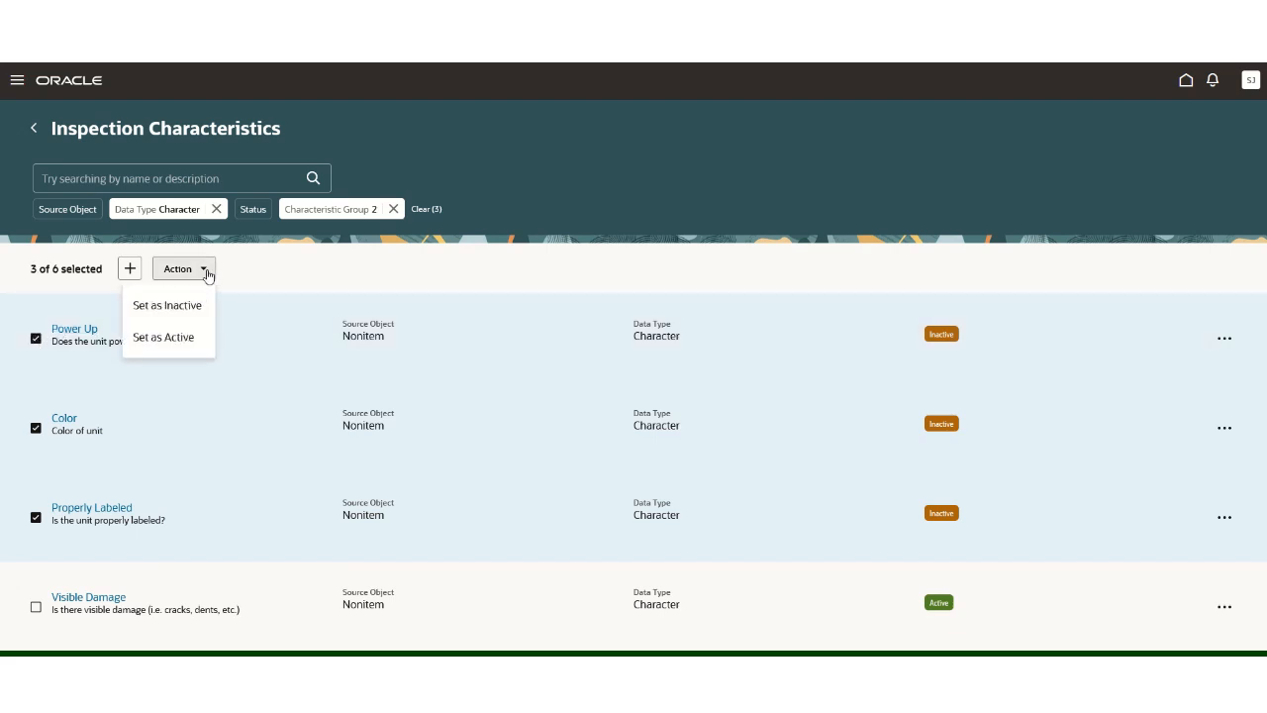
{"action": "left_click", "coordinate": [176, 337]}
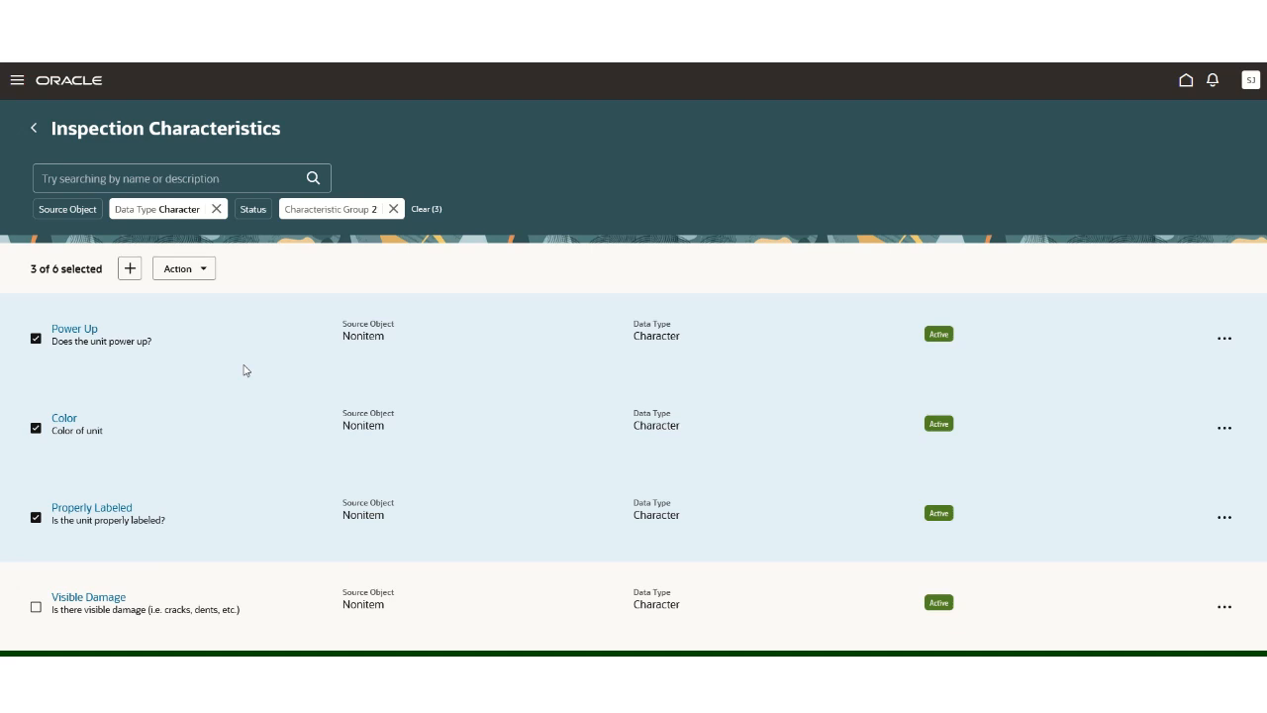
- Deselect Power Up, Color and Properly Labeled, and show the actions available for the Power Up characteristic
{"action": "left_click", "coordinate": [84, 332]}
{"action": "left_click", "coordinate": [36, 337]}
{"action": "left_click", "coordinate": [35, 428]}
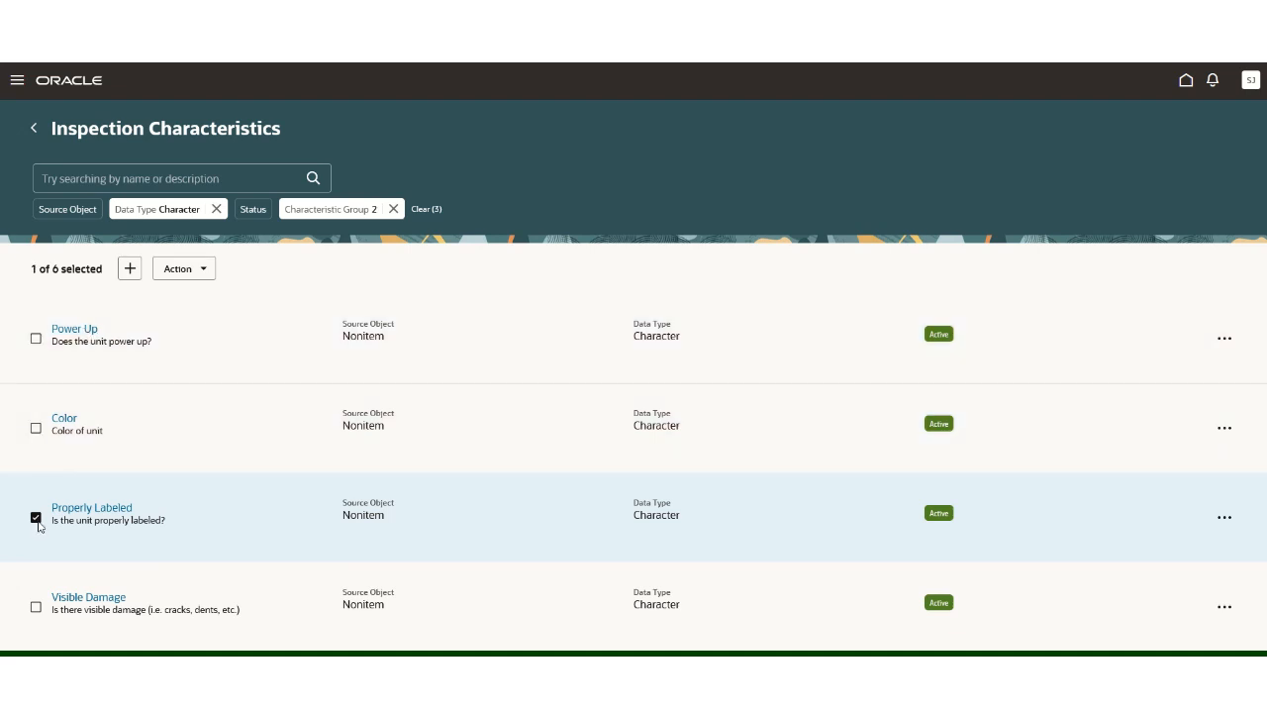
{"action": "left_click", "coordinate": [35, 517]}
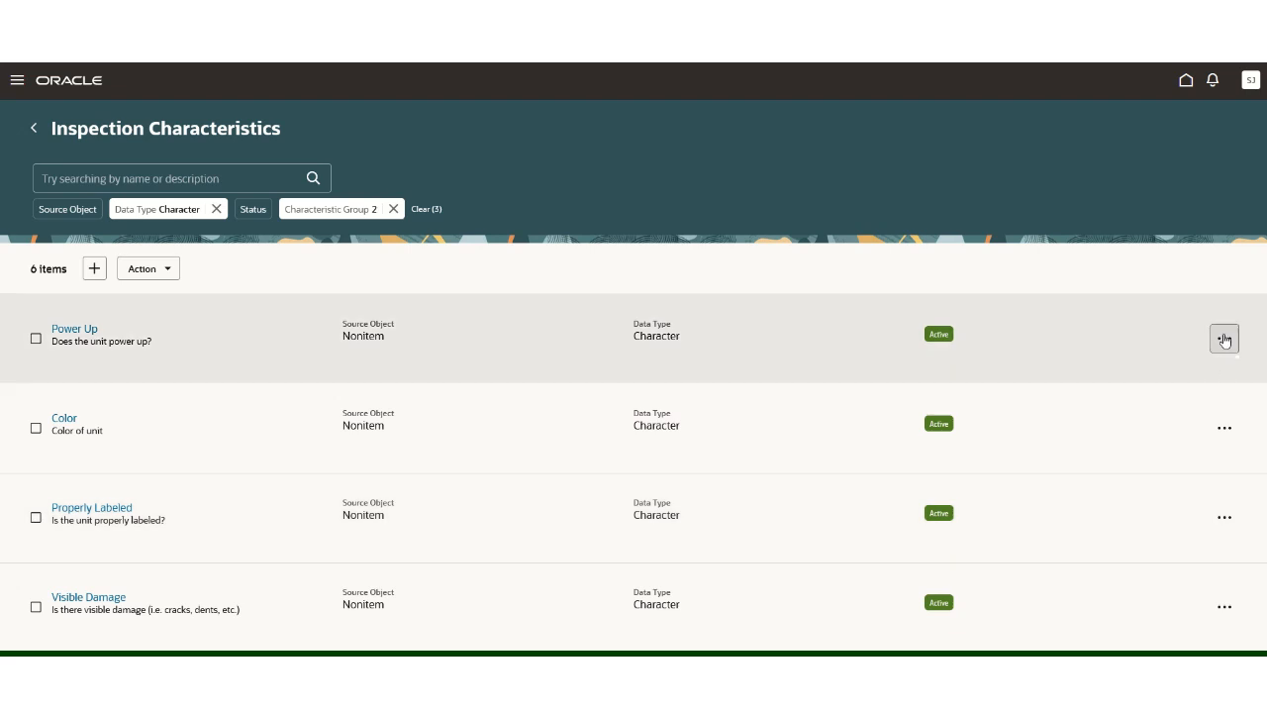
{"action": "left_click", "coordinate": [1225, 340]}
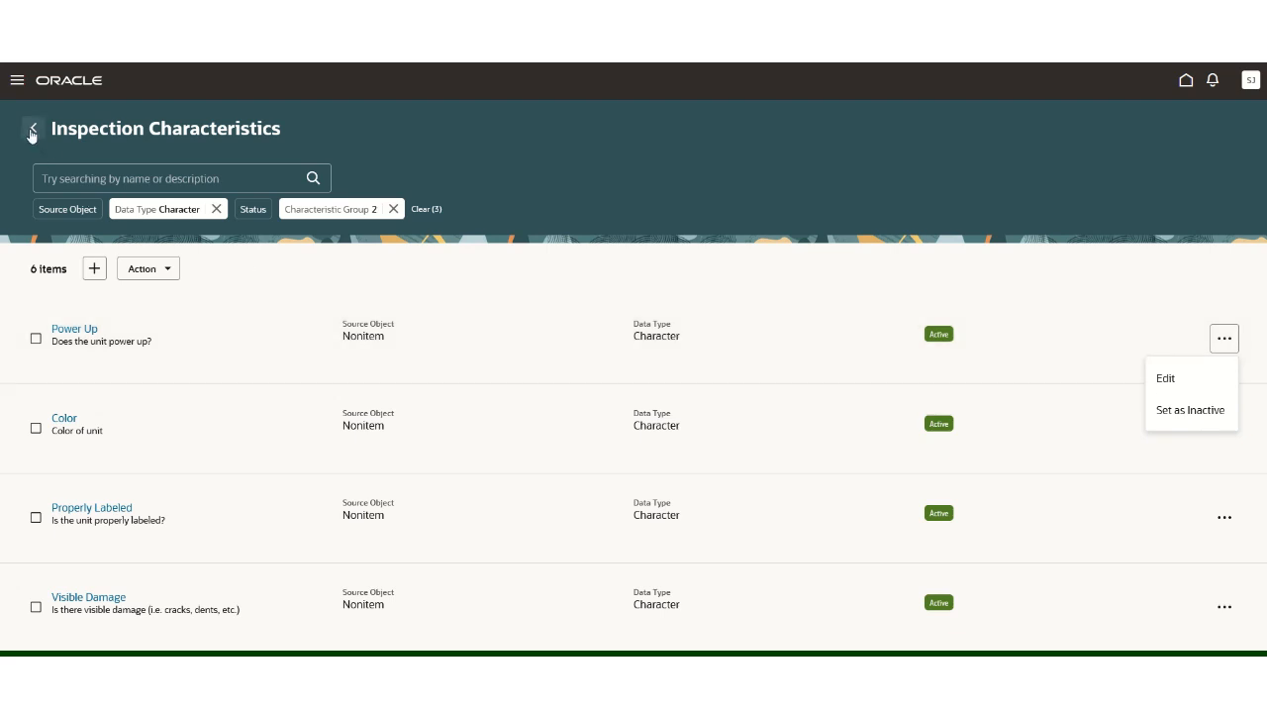
- Return to the quality overview page and start creating a new inspection characteristic from there
{"action": "left_click", "coordinate": [32, 129]}
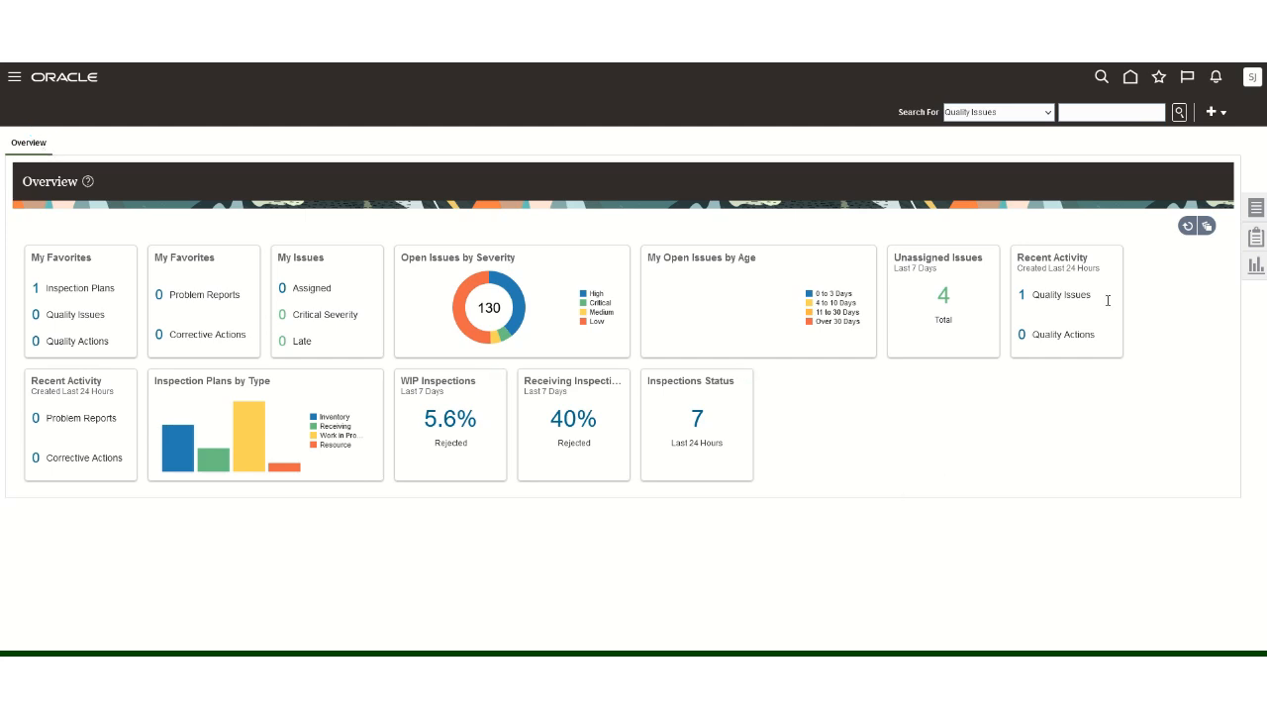
{"action": "left_click", "coordinate": [1223, 114]}
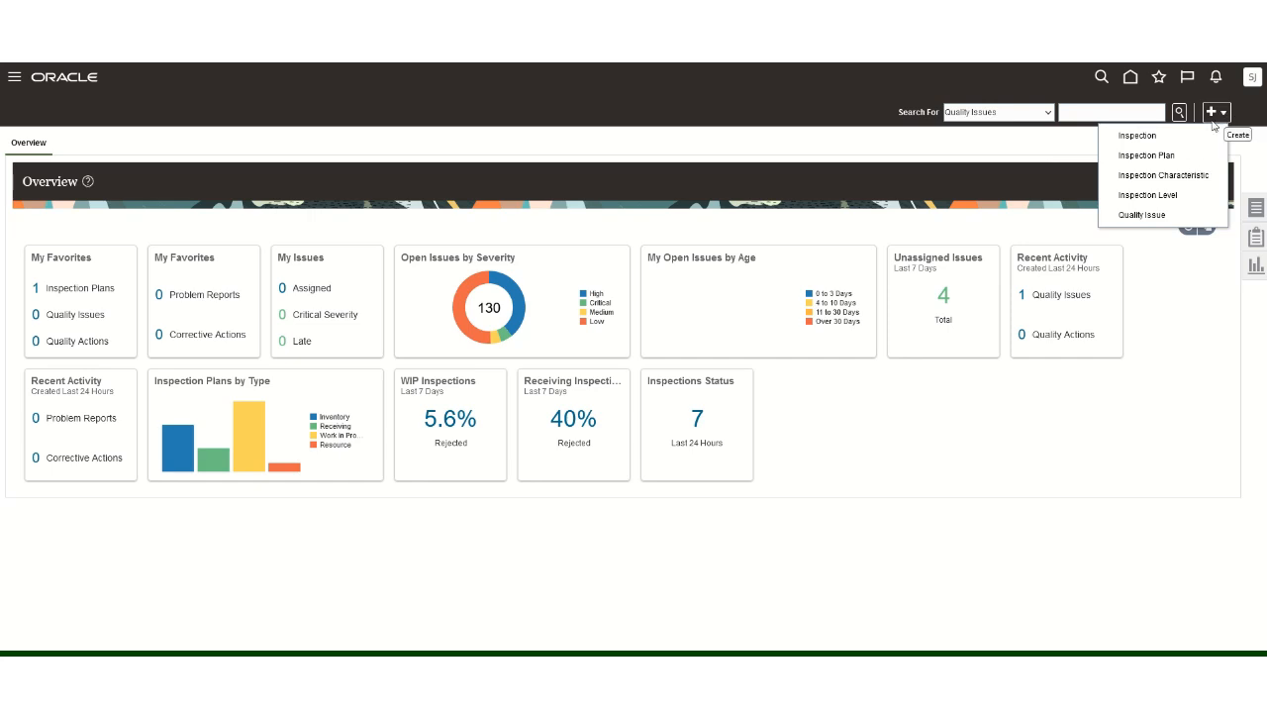
{"action": "left_click", "coordinate": [1152, 178]}
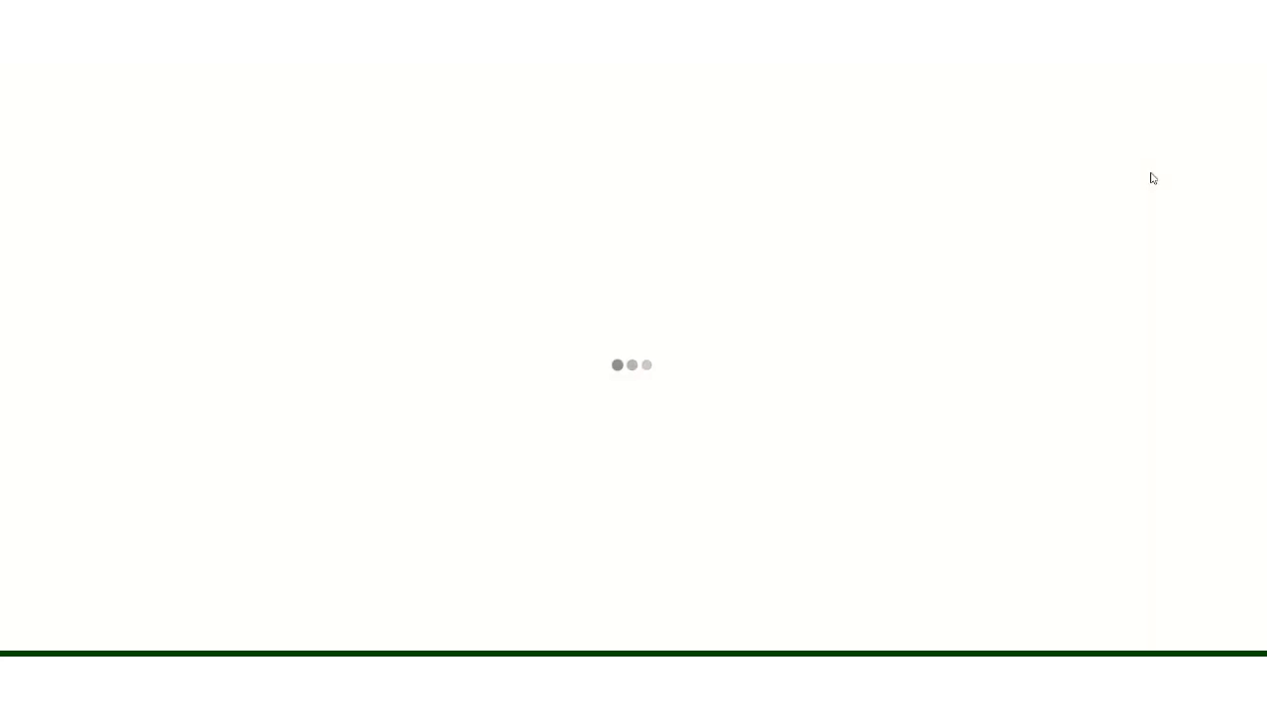